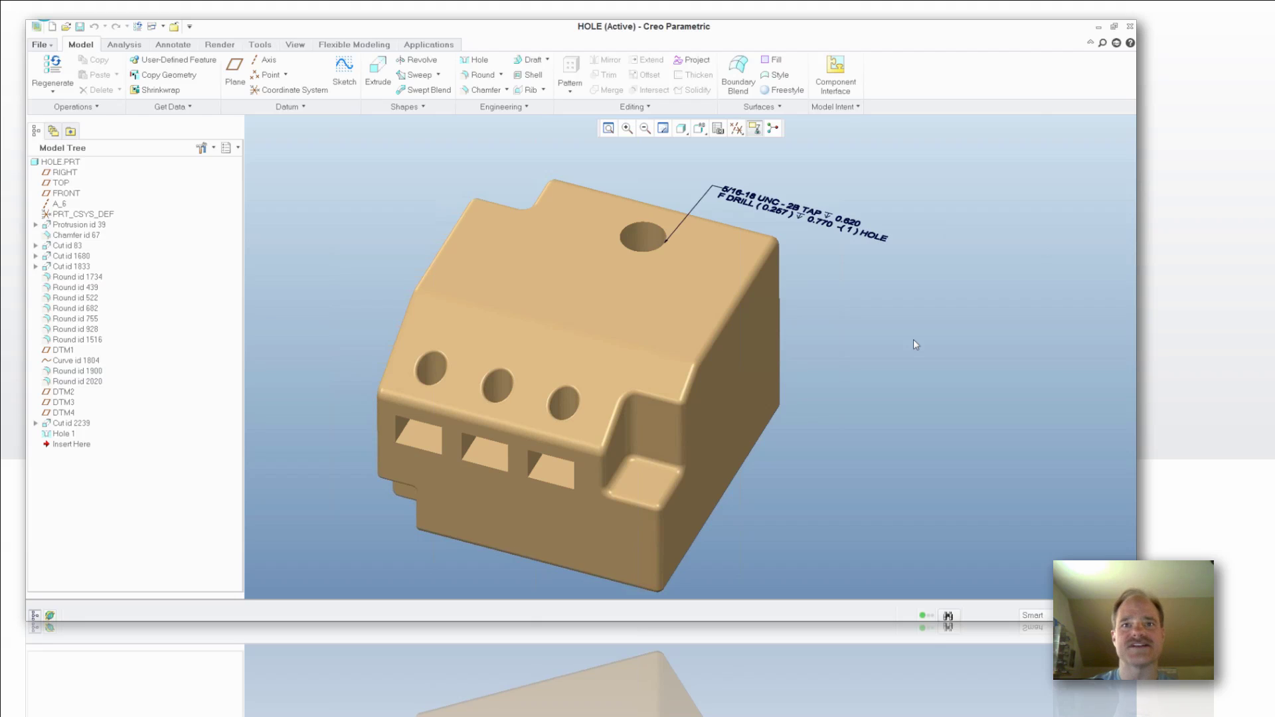
Set the selection filter to Annotation and select the hole's thread callout note.
scroll(914, 340, "up", 5)
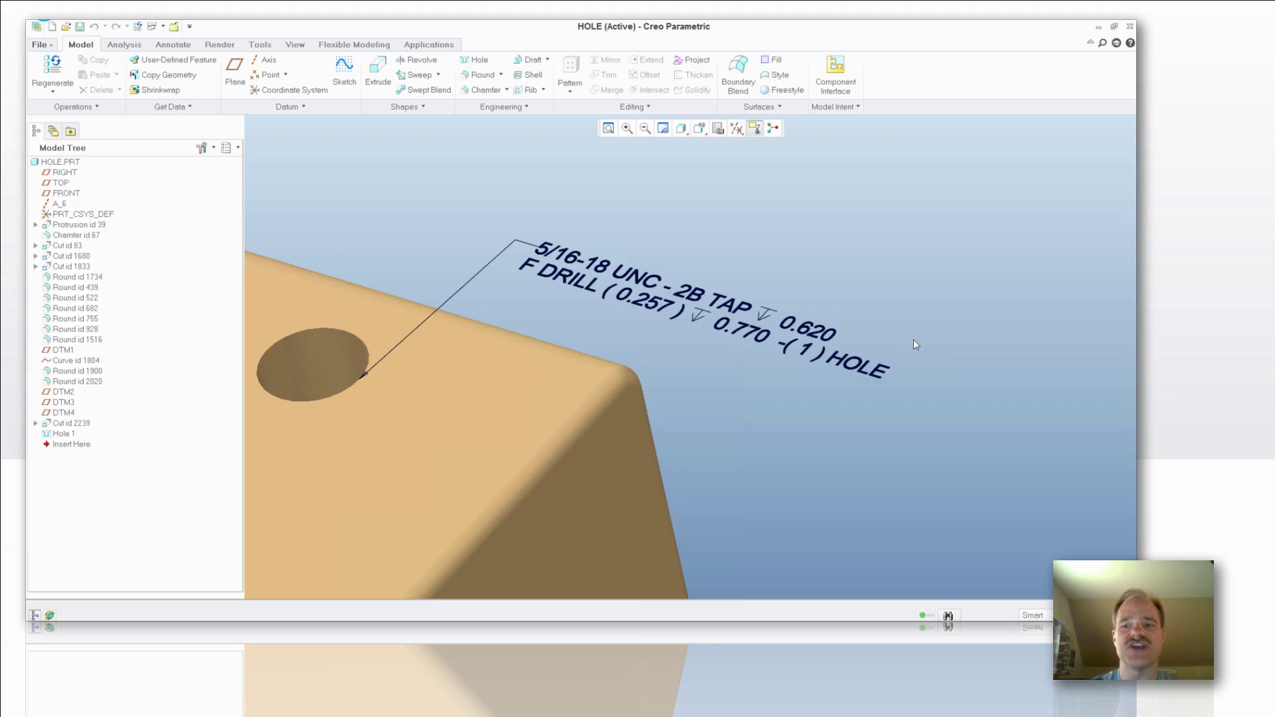
middle_click_drag(999, 534, 1002, 540)
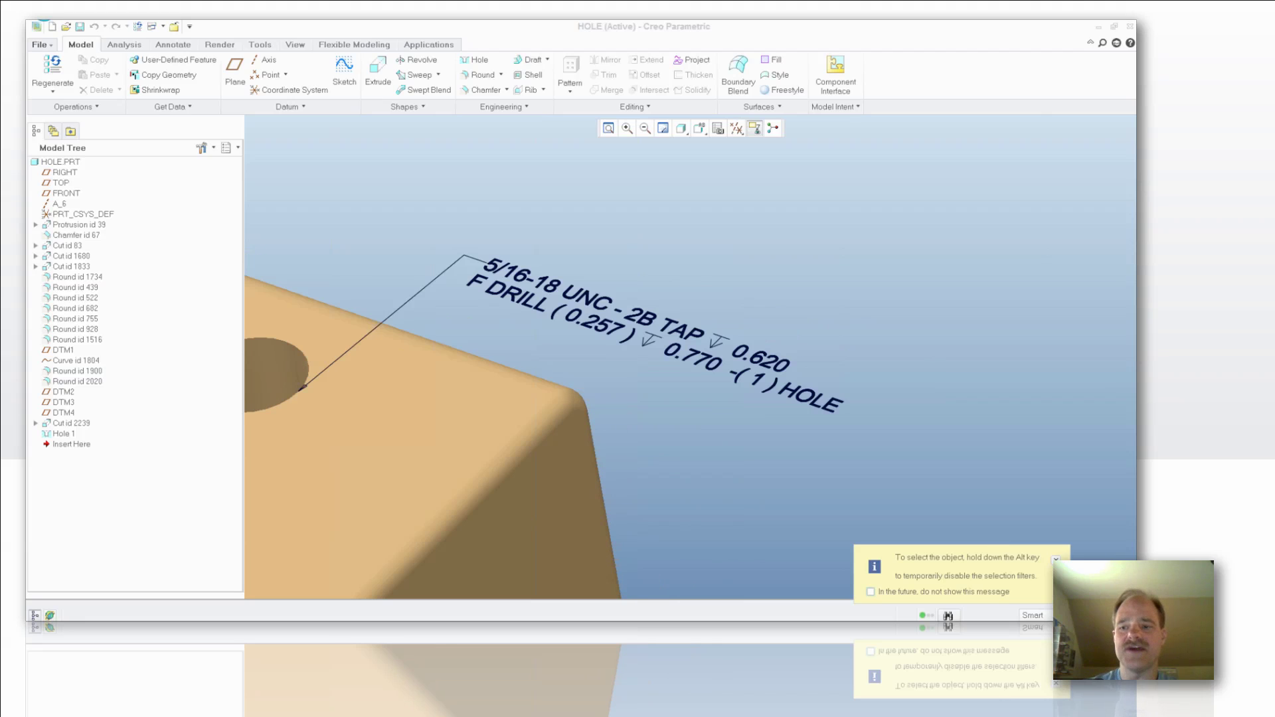
left_click(1032, 615)
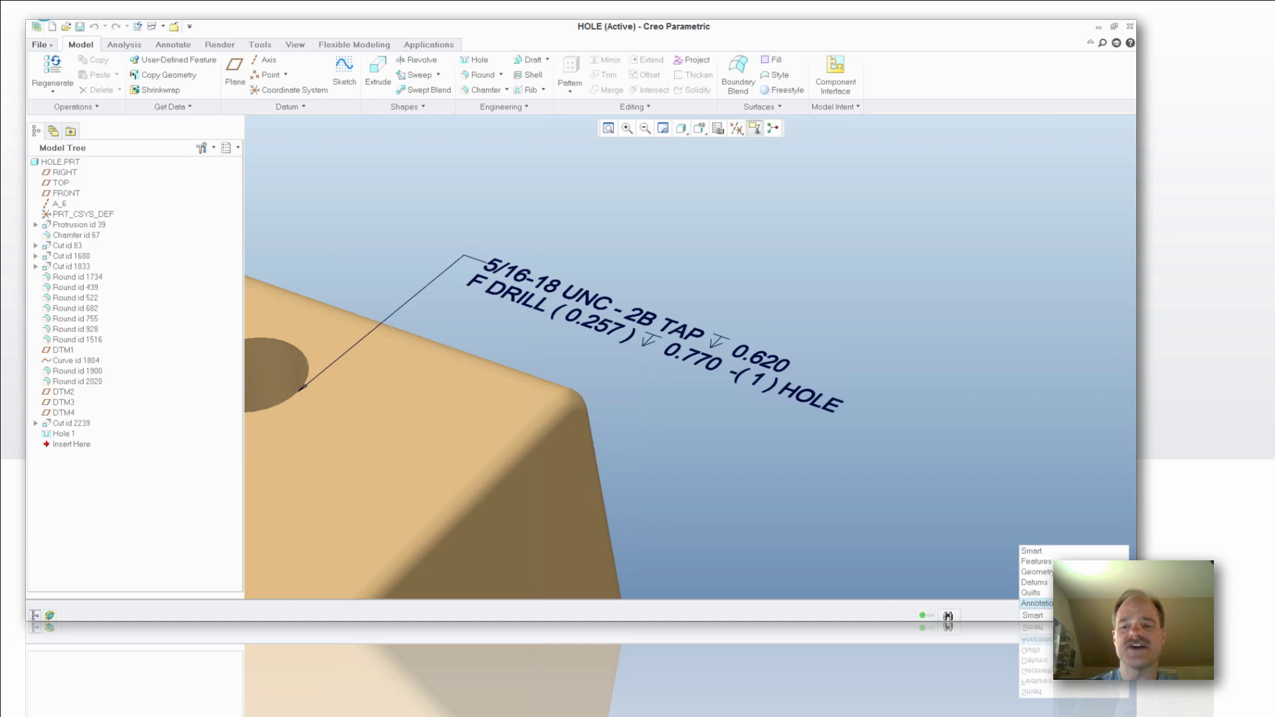
left_click(1036, 603)
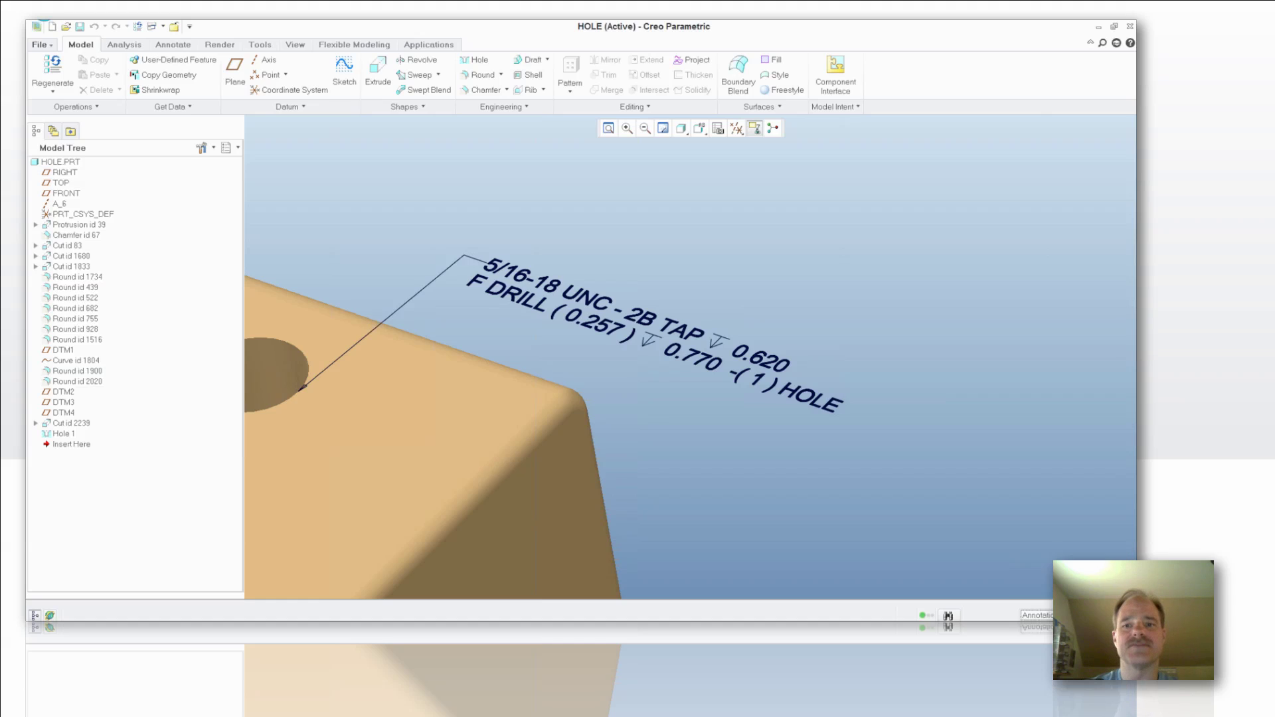
left_click(692, 362)
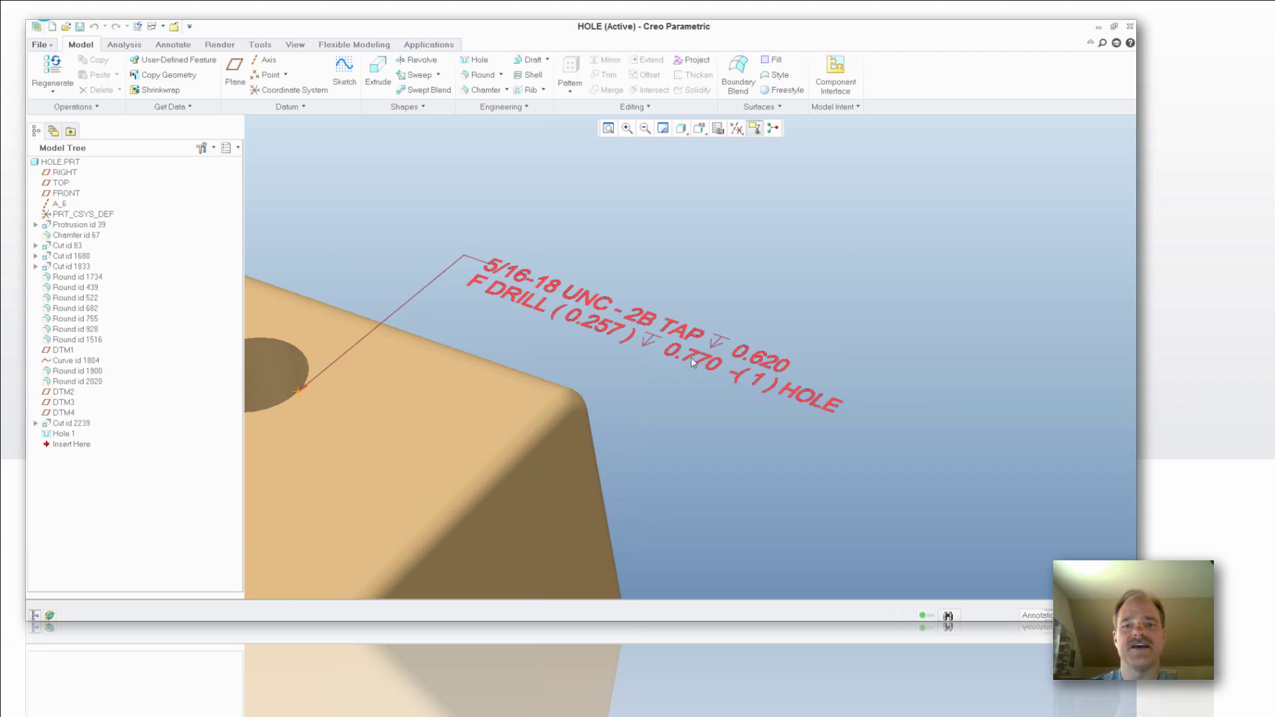
Delete &THREAD_SERIES and &THREAD_CLASS from the callout note text, leaving 5/16-18 - TAP.
double_click(692, 362)
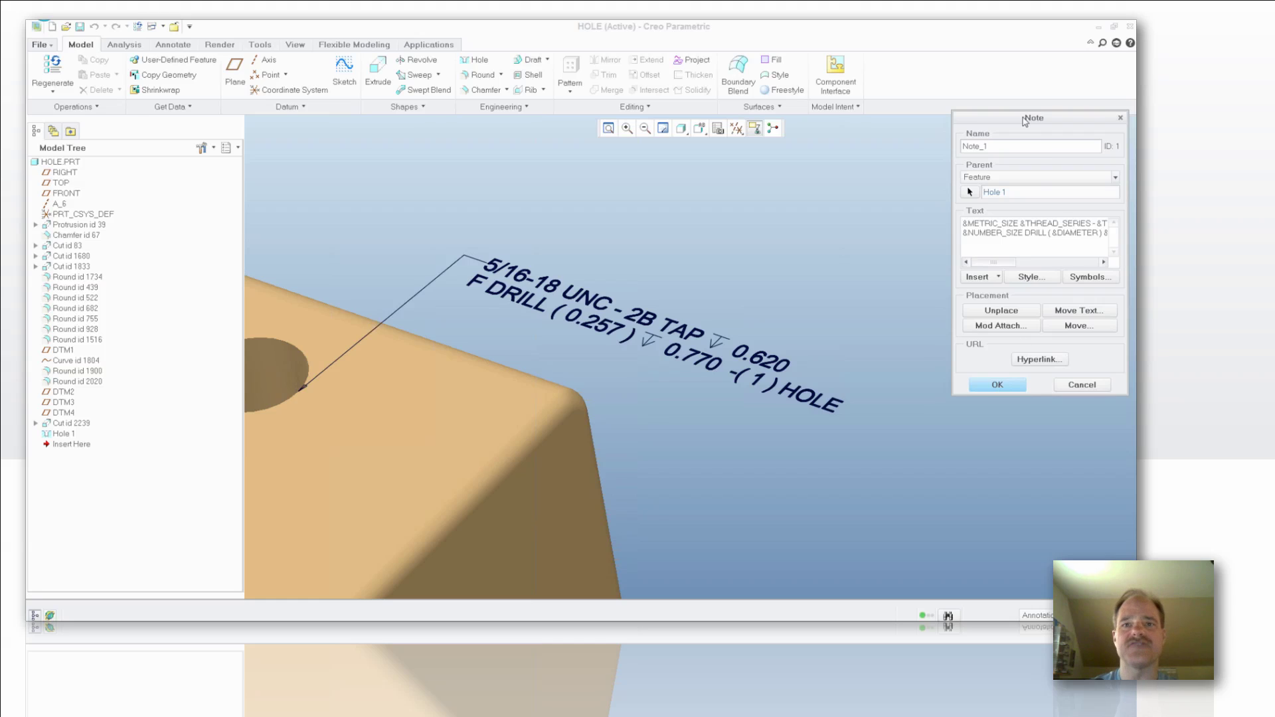
left_click_drag(1024, 120, 940, 125)
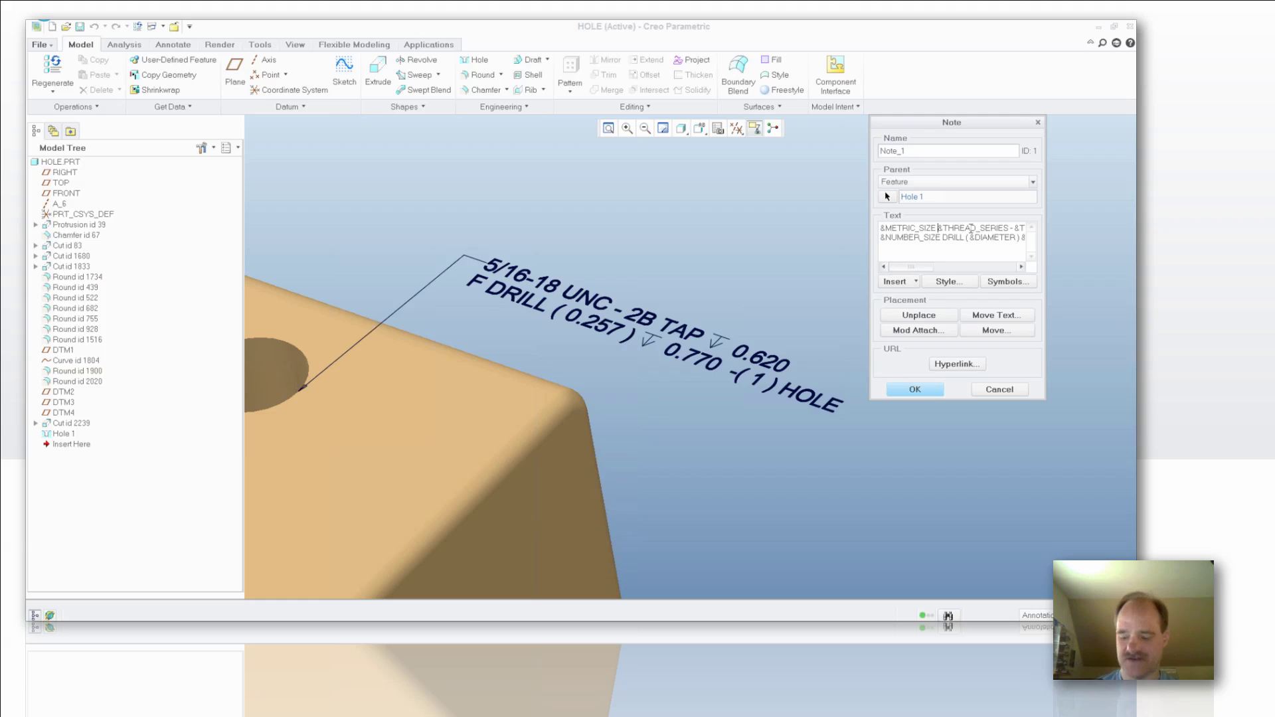
left_click(961, 228)
key("BackSpace")
key("BackSpace")
key("BackSpace")
key("BackSpace")
key("Delete")
key("Delete")
key("Delete")
key("Delete")
key("Delete")
key("Delete")
key("Delete")
key("Delete")
key("Delete")
key("Delete")
key("Delete")
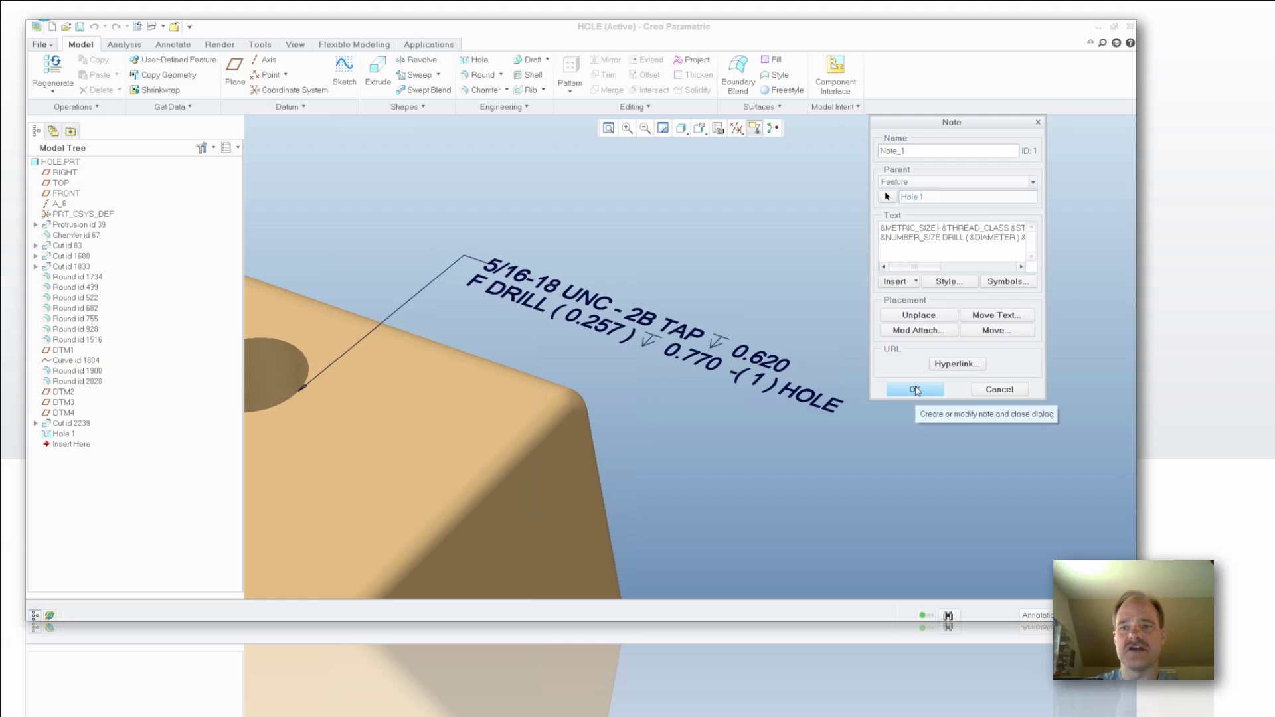
left_click(916, 390)
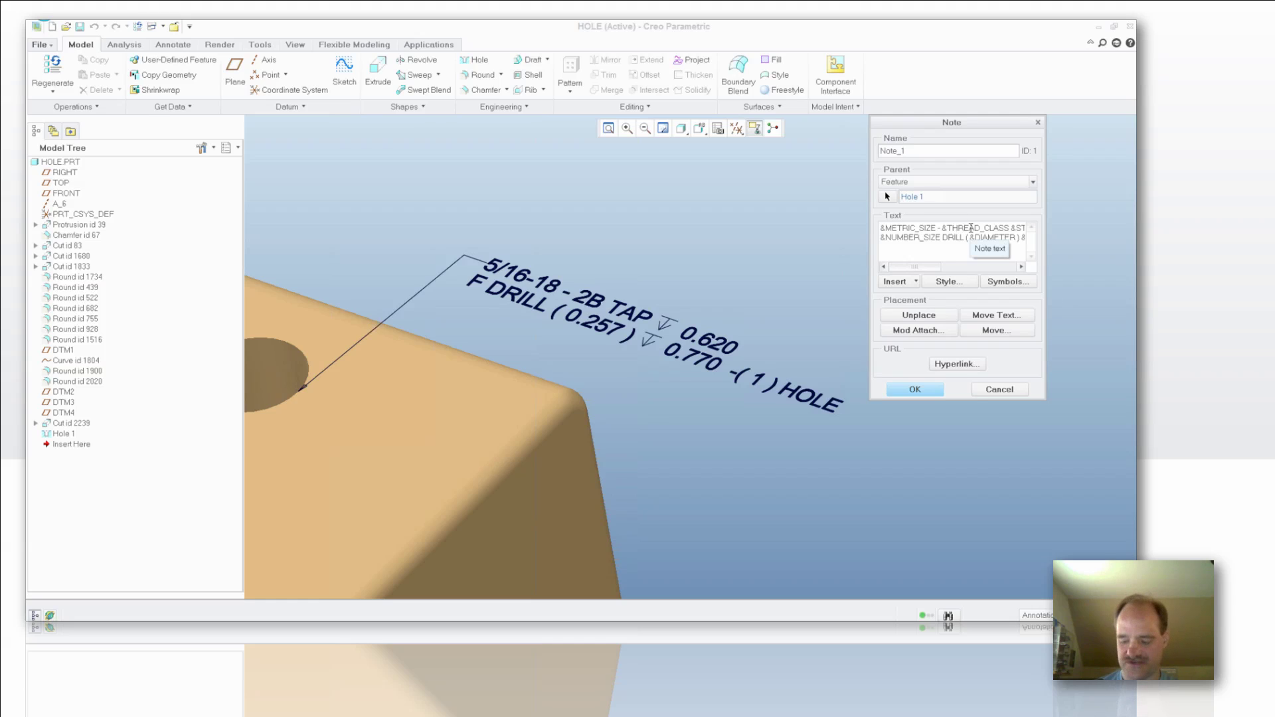
key("BackSpace")
key("BackSpace")
key("BackSpace")
key("BackSpace")
key("Delete")
key("Delete")
key("Delete")
key("Delete")
key("Delete")
key("Delete")
key("Delete")
key("Delete")
key("Delete")
key("Delete")
key("Delete")
key("Delete")
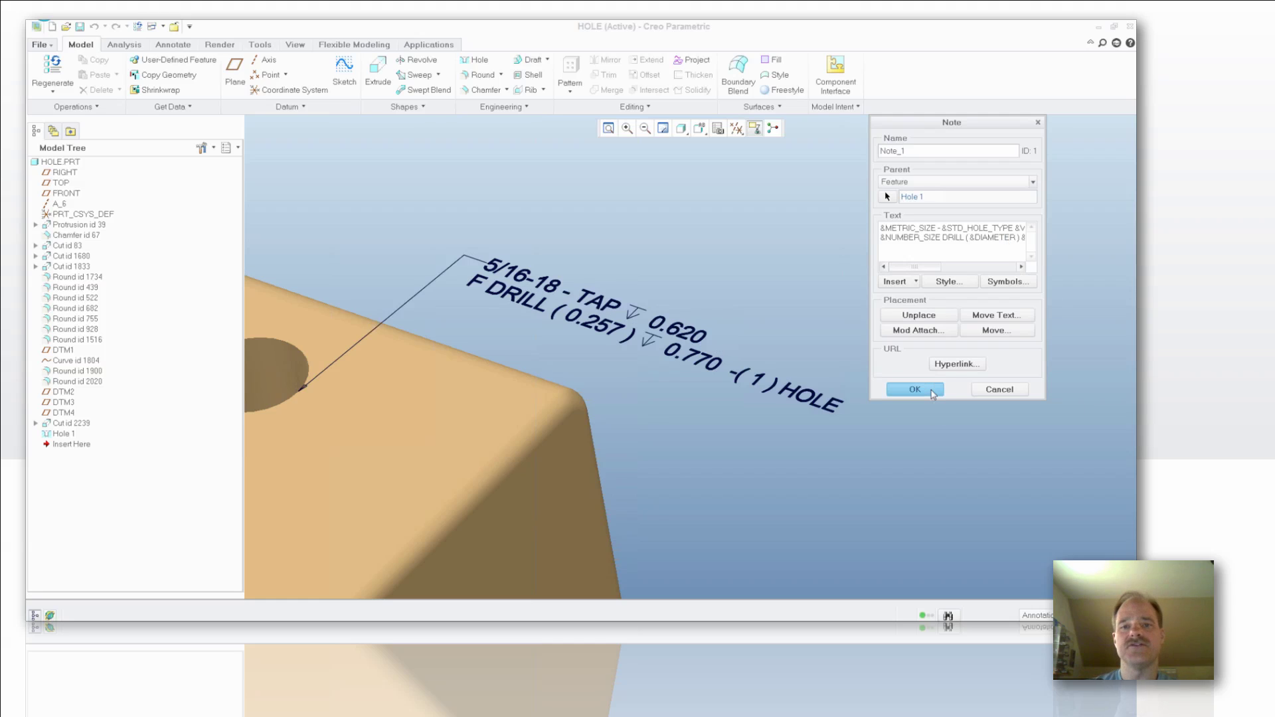
Remove &NUMBER_SIZE DRILL so the second line reads (0.257) 0.770 (1) HOLE.
left_click(915, 390)
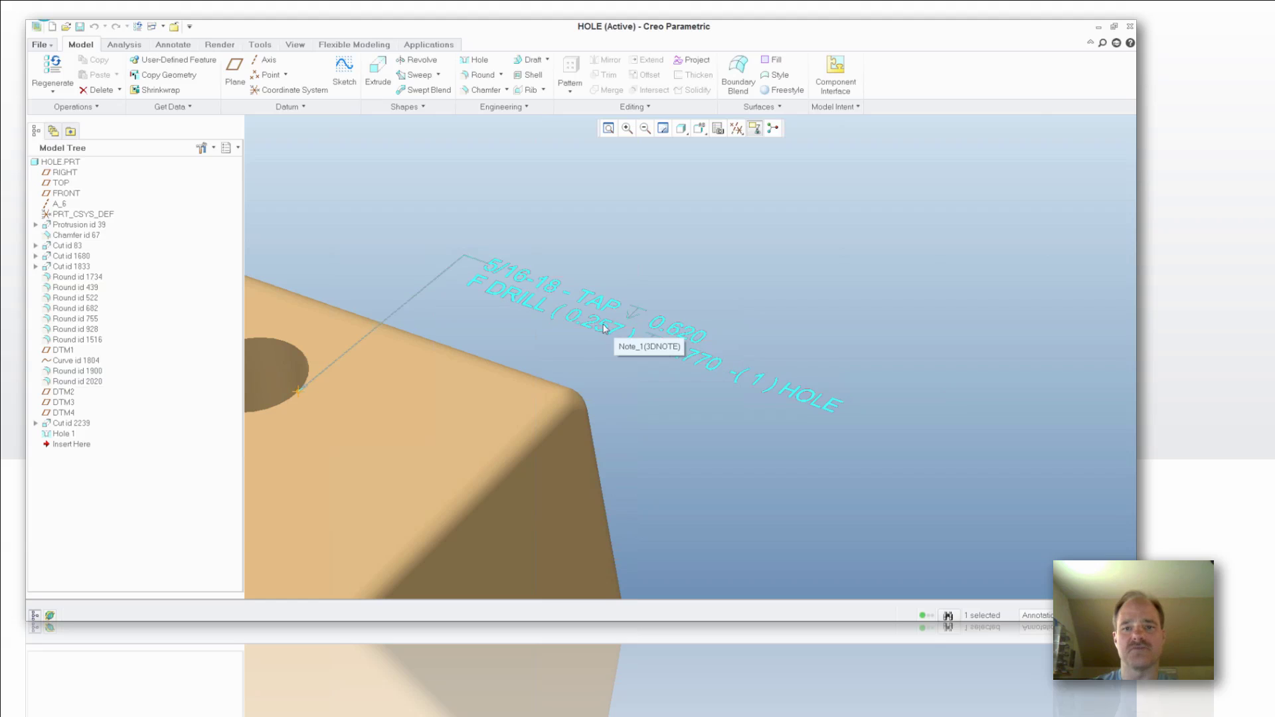
double_click(915, 390)
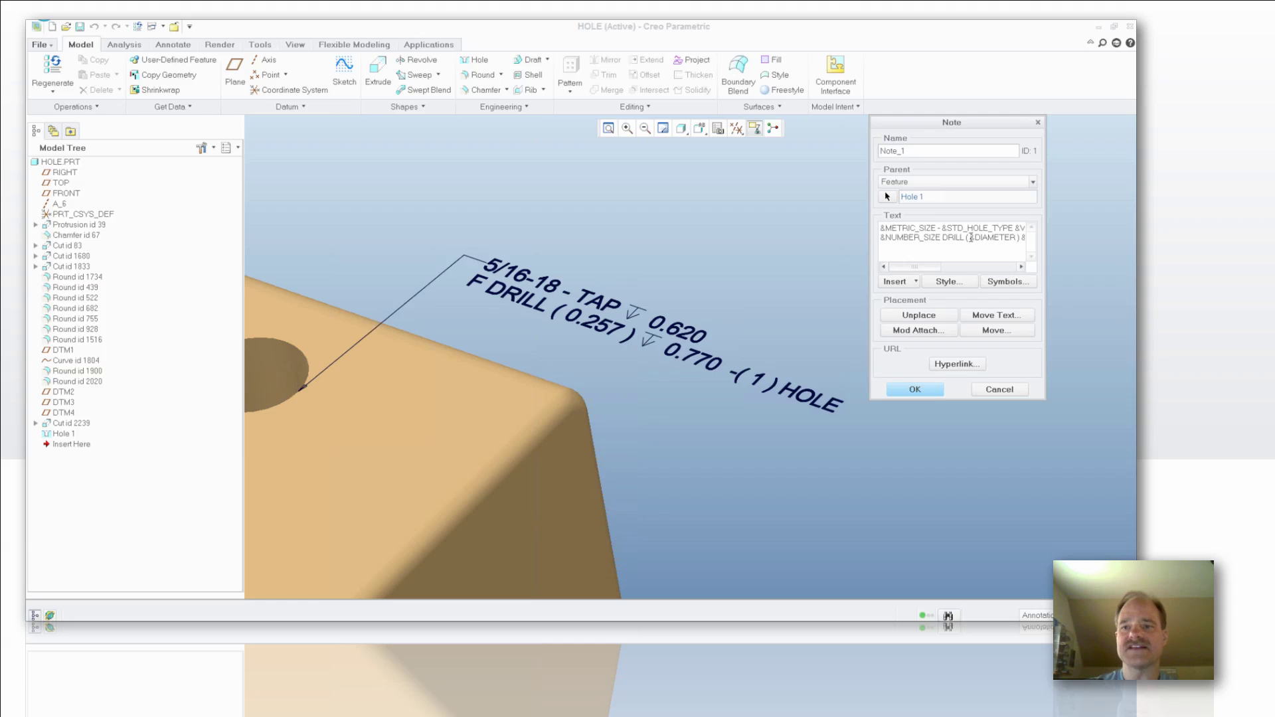
key("BackSpace")
key("BackSpace")
key("BackSpace")
key("BackSpace")
key("BackSpace")
key("BackSpace")
key("BackSpace")
key("BackSpace")
key("BackSpace")
key("BackSpace")
key("BackSpace")
key("BackSpace")
key("BackSpace")
key("BackSpace")
key("BackSpace")
key("BackSpace")
key("BackSpace")
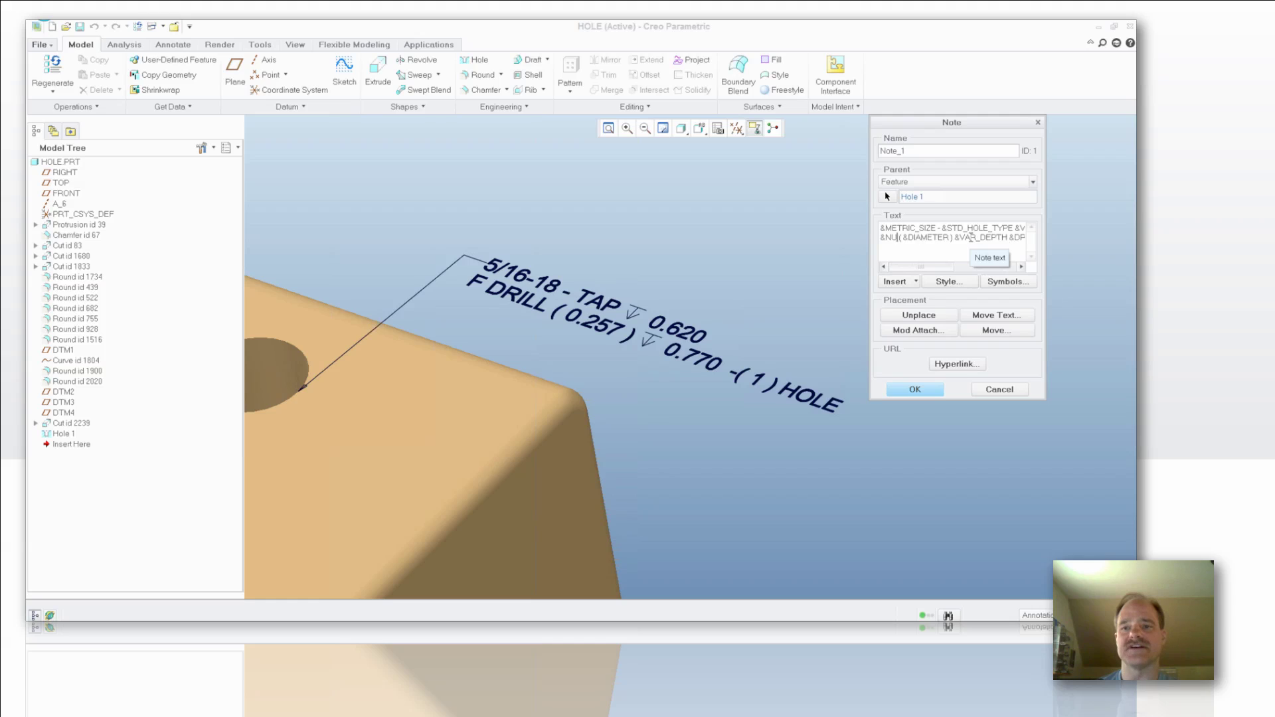
key("BackSpace")
left_click(912, 390)
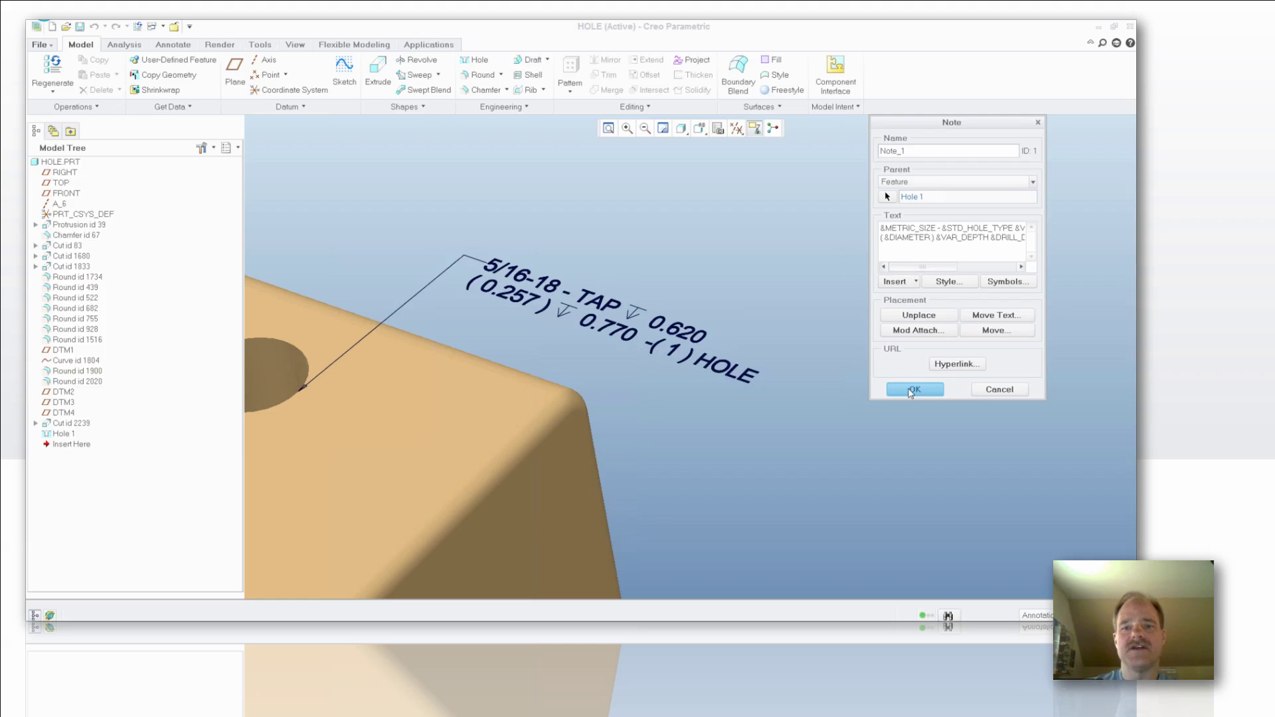
left_click(912, 390)
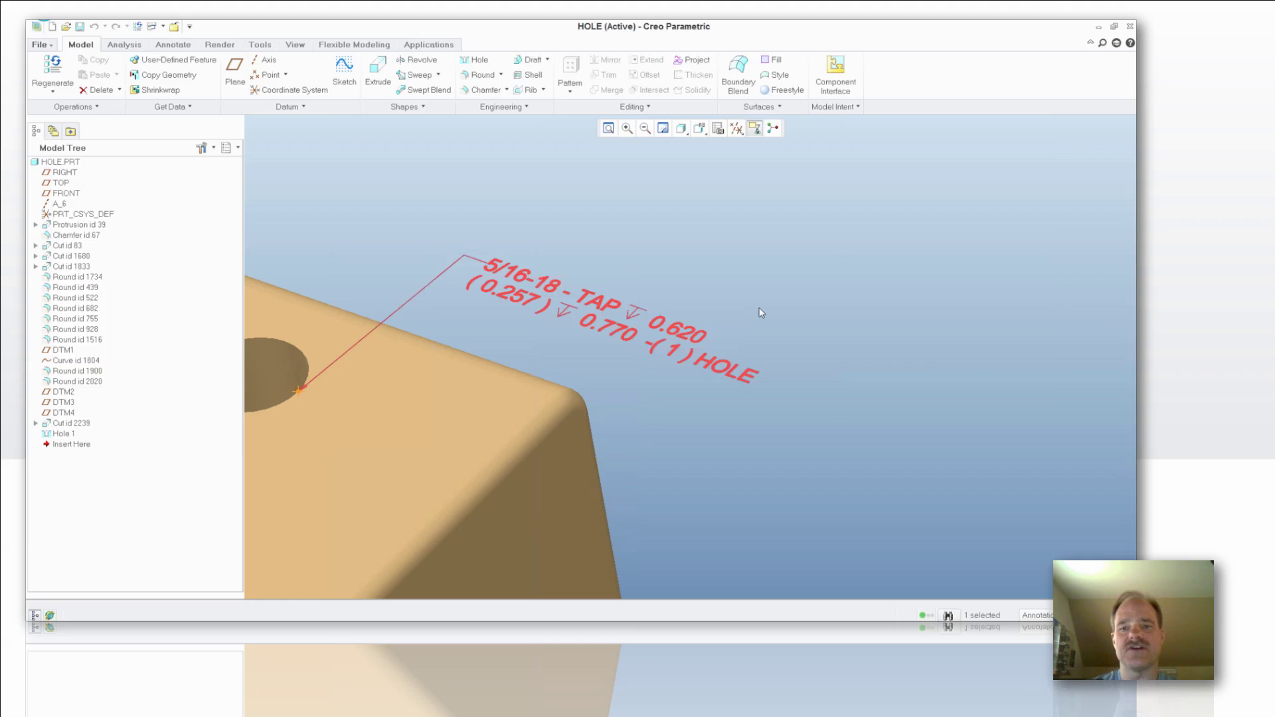
left_click(674, 352)
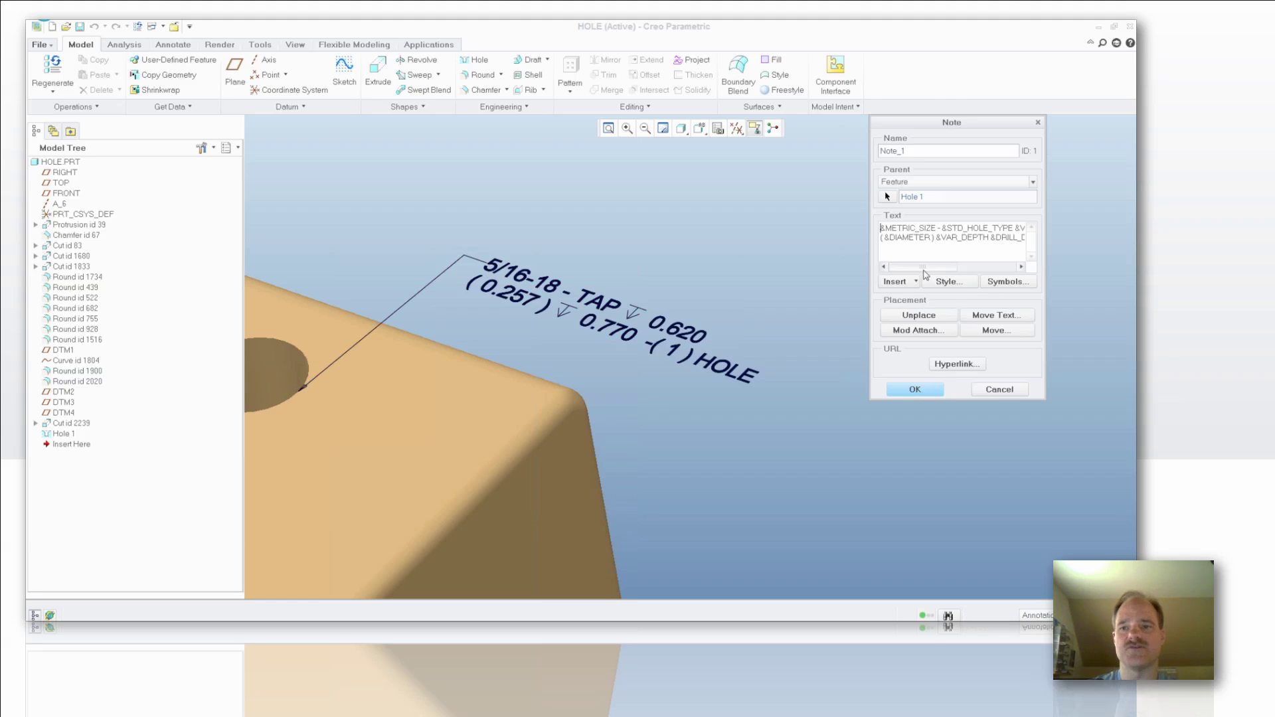
left_click_drag(923, 268, 996, 238)
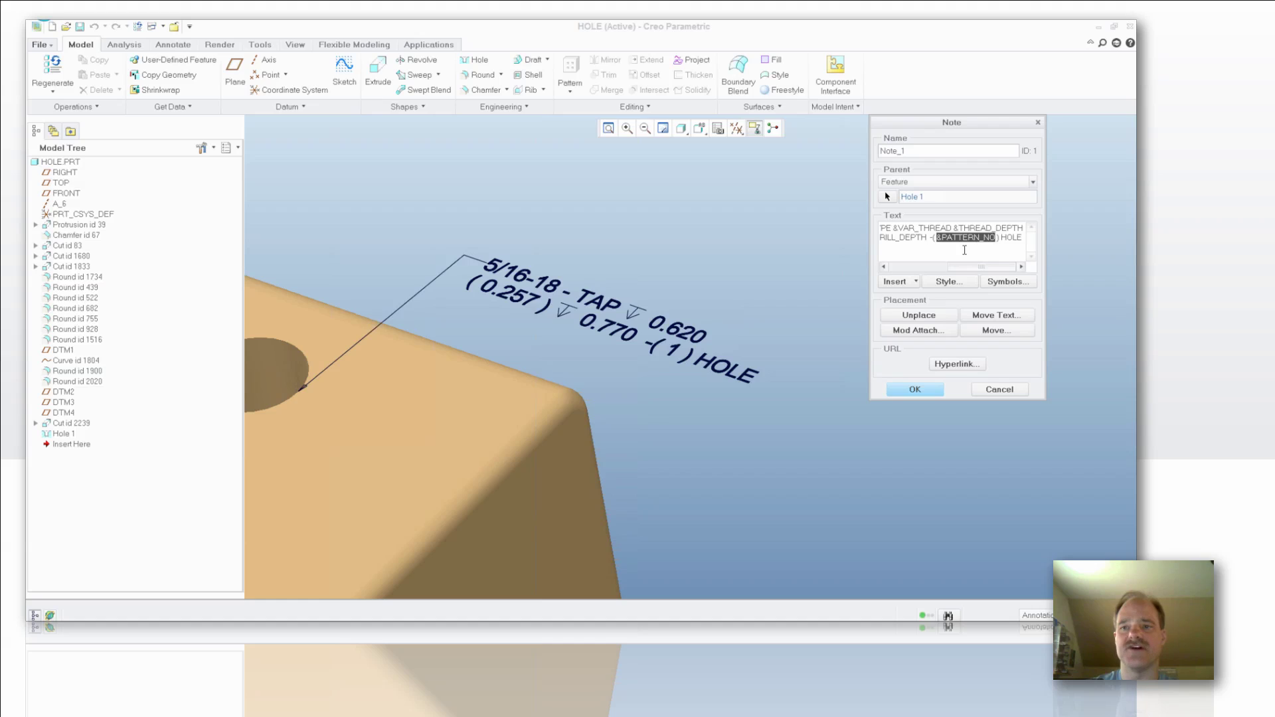
left_click(965, 250)
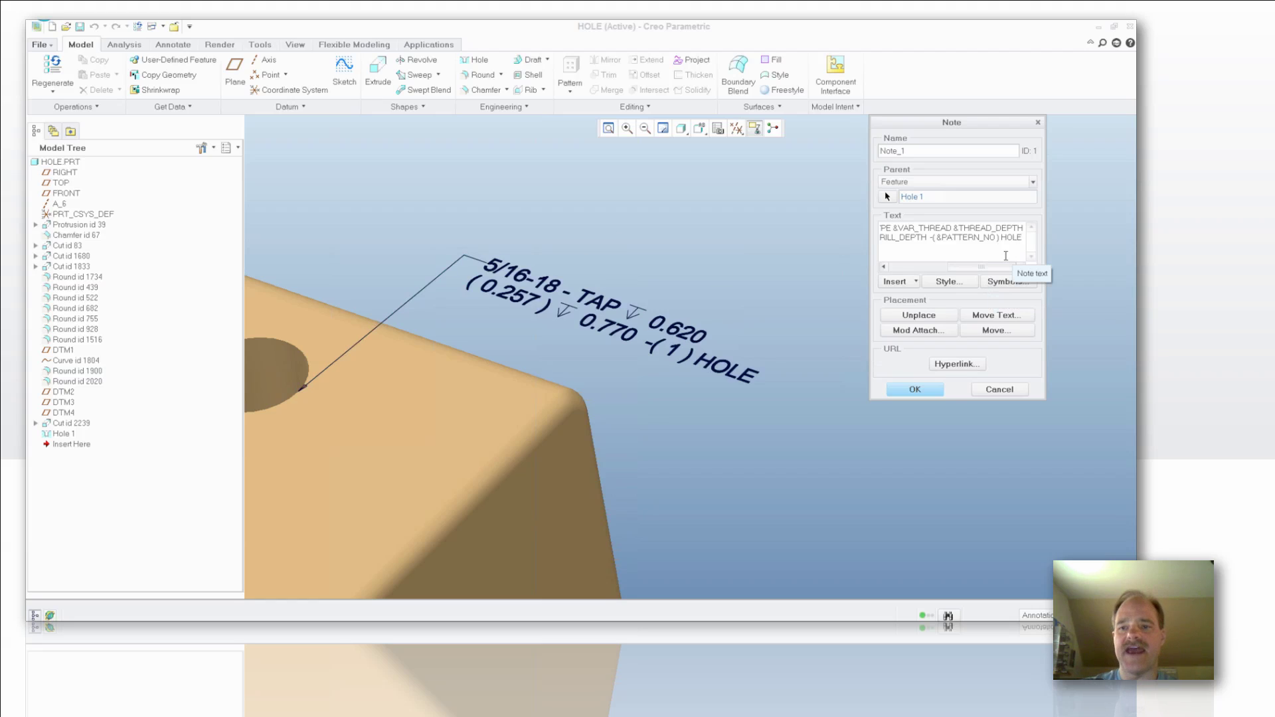
Copy the full note text, 5/16-18 - TAP 0.620 over (0.257) 0.770 -(1) HOLE.
left_click(913, 389)
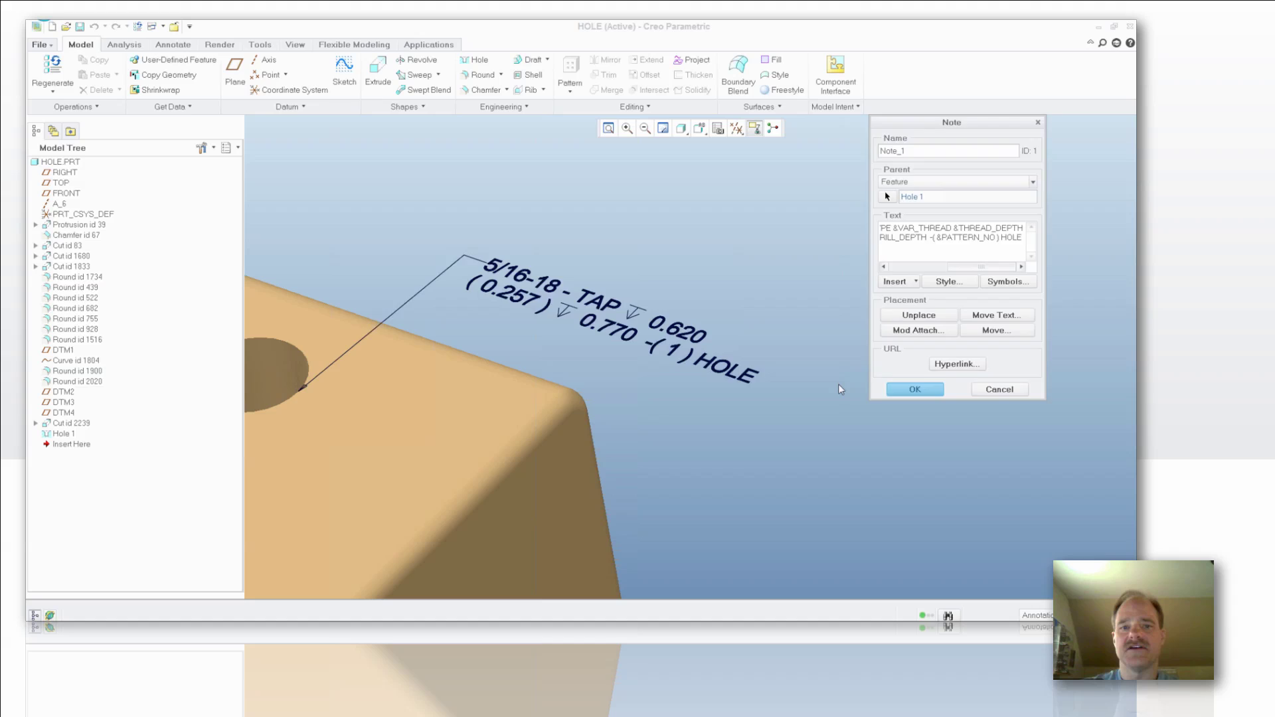
double_click(618, 336)
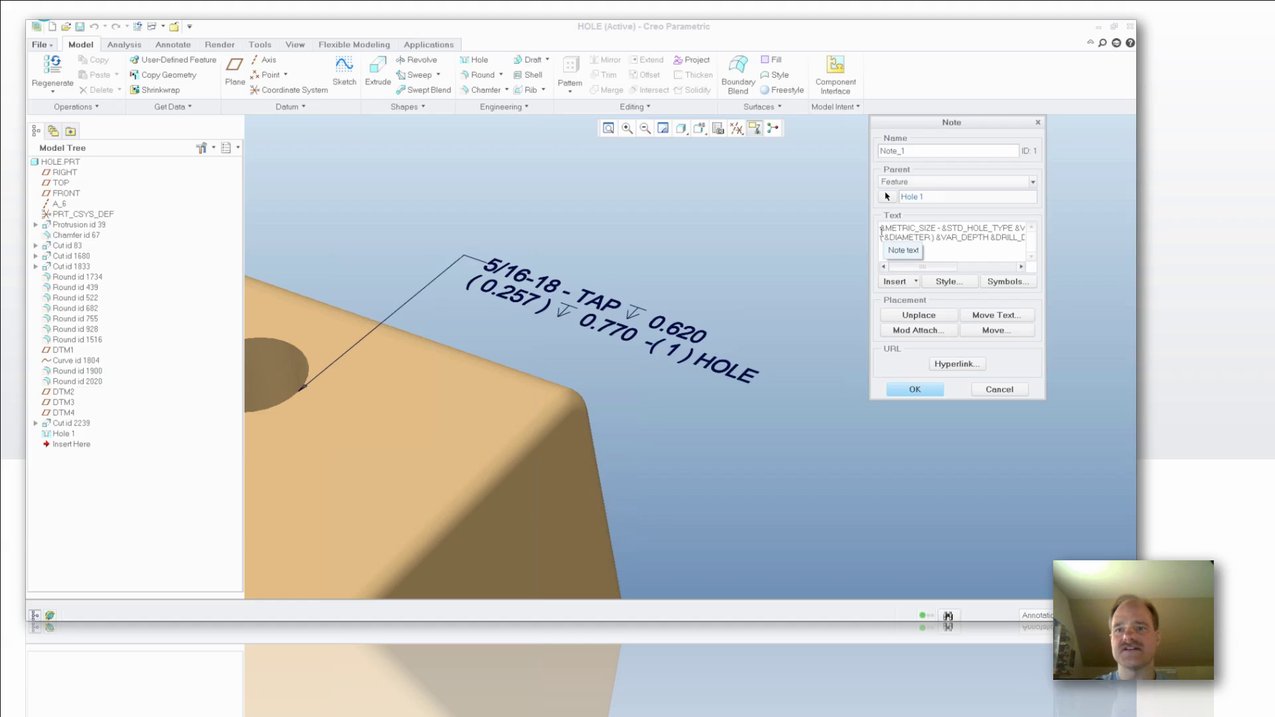
left_click_drag(880, 231, 1038, 239)
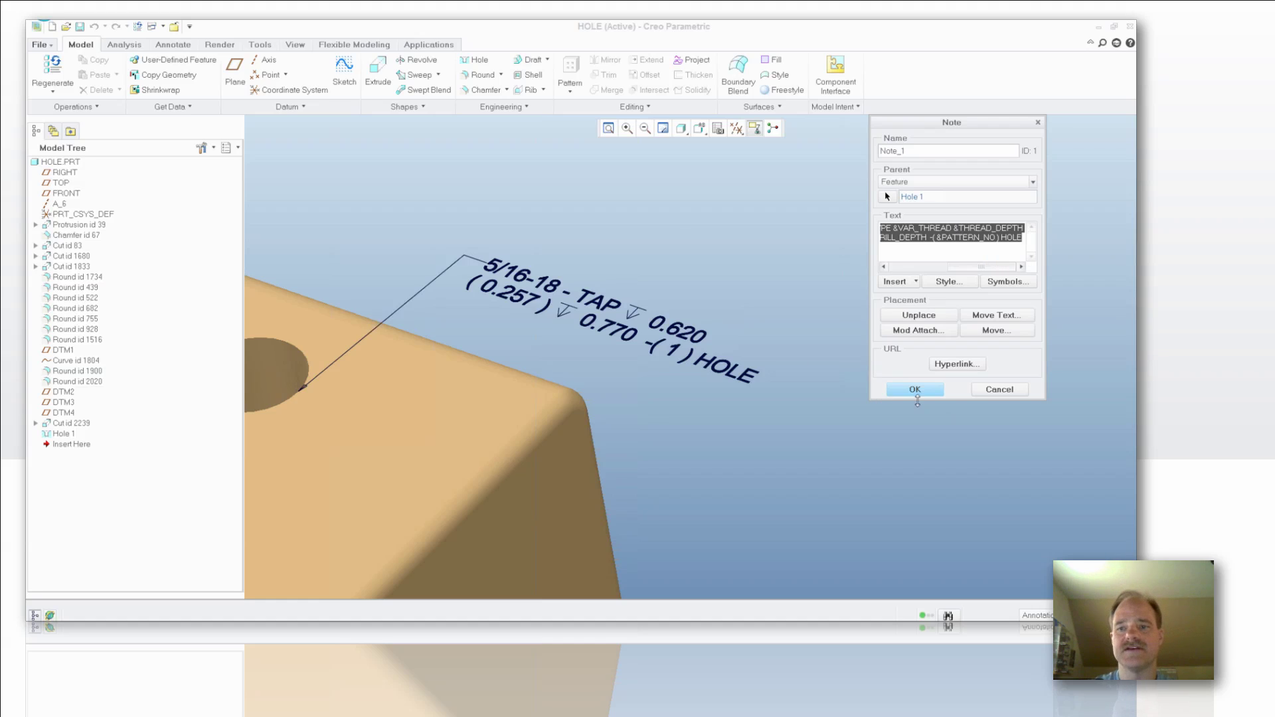
left_click(915, 392)
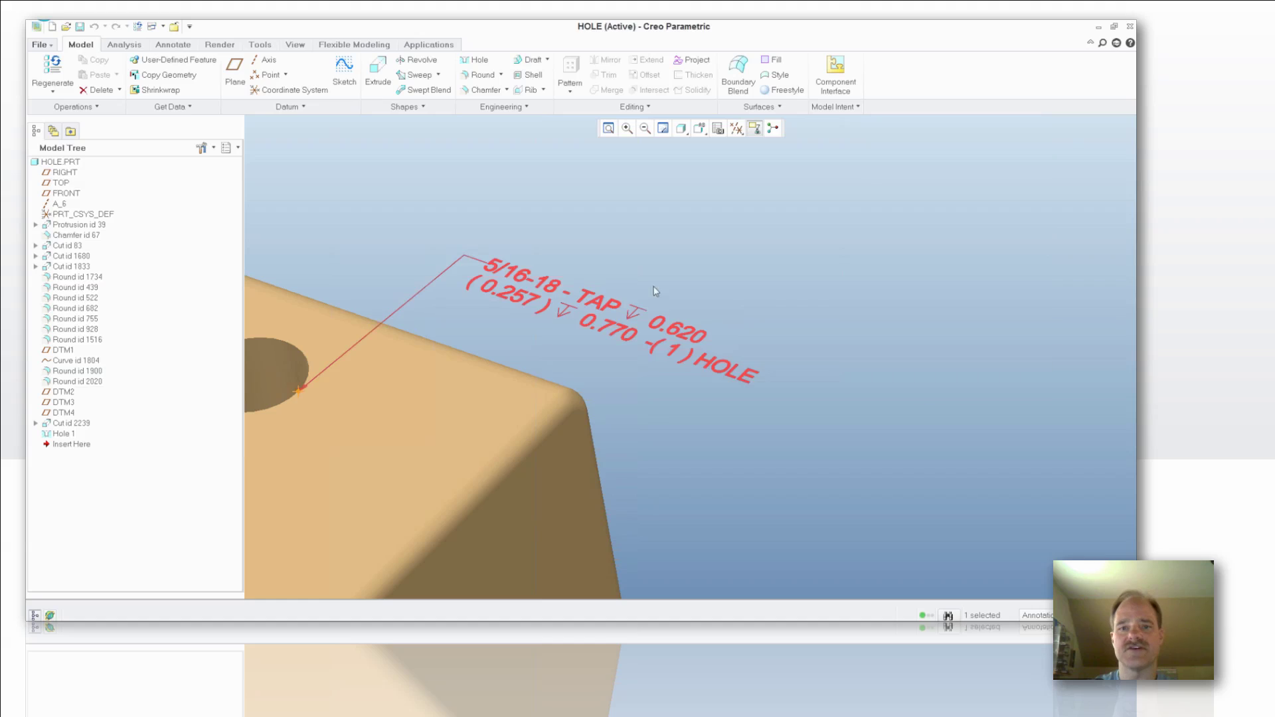
Browse through Creo 1.0_m030\Common Files\M030\text to the hole folder with six .hol files.
left_click(248, 21)
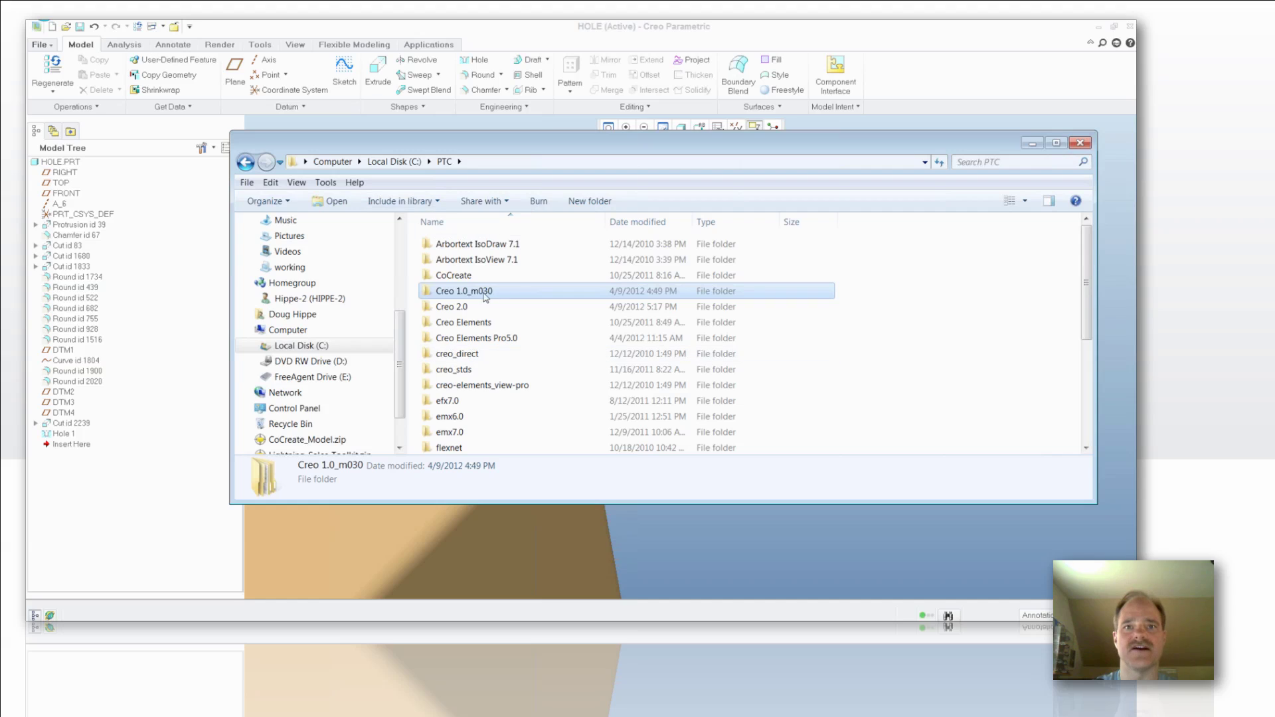
double_click(466, 292)
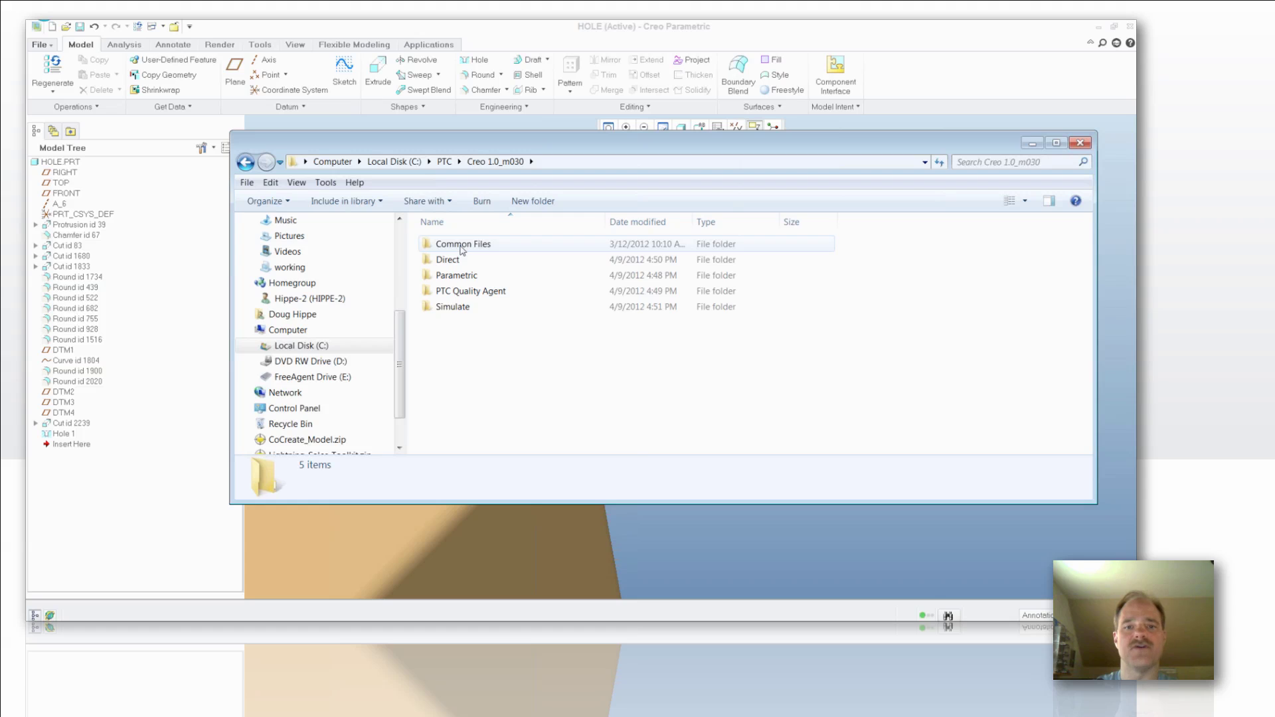
double_click(463, 245)
double_click(453, 245)
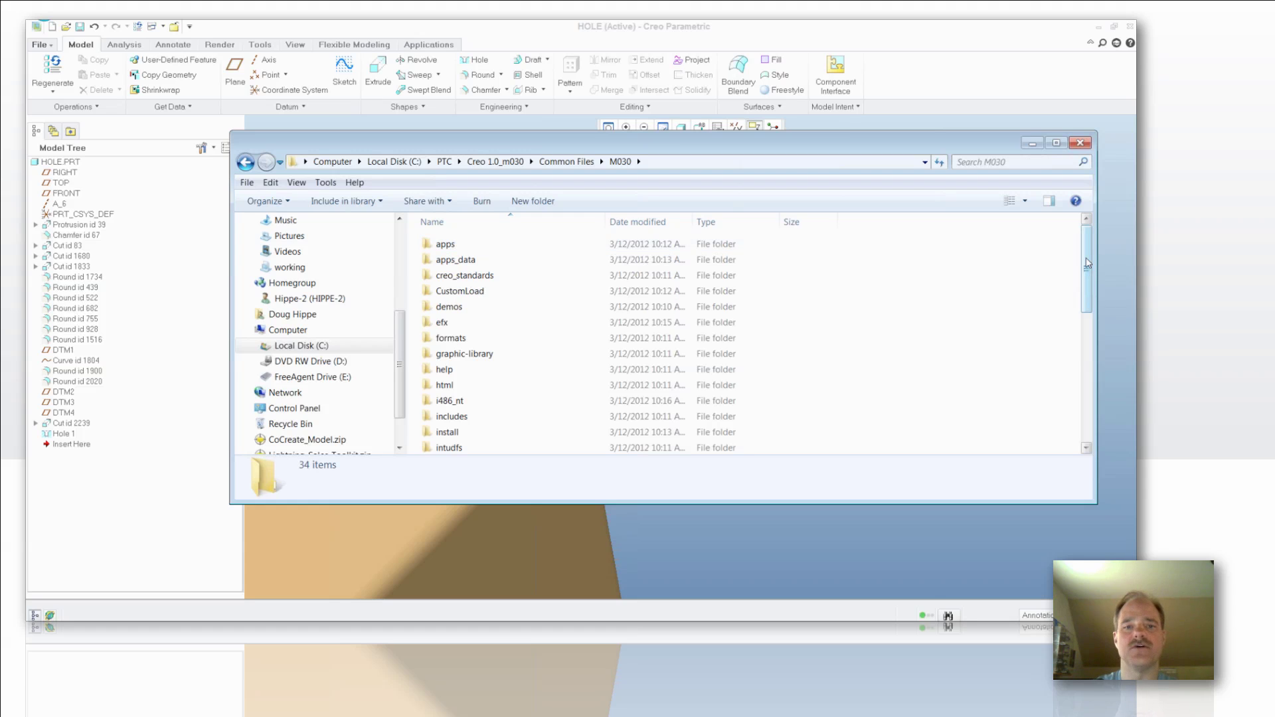
left_click_drag(1087, 263, 1087, 355)
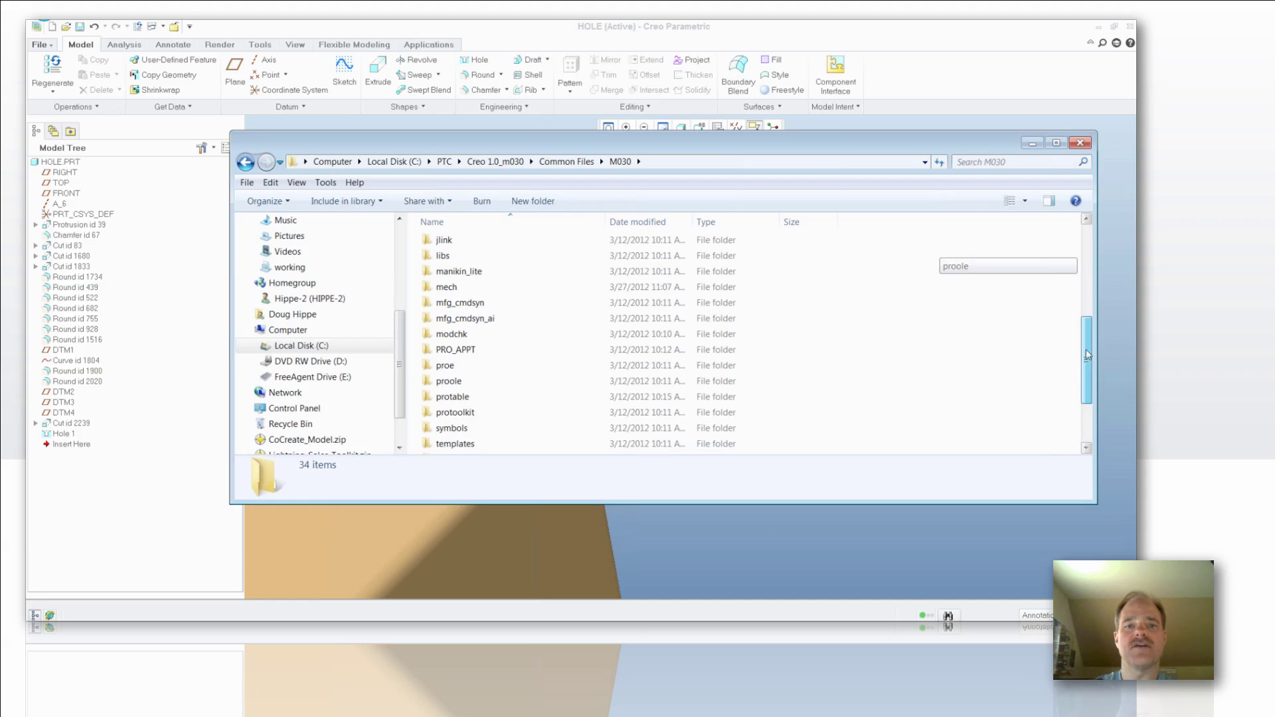
double_click(480, 369)
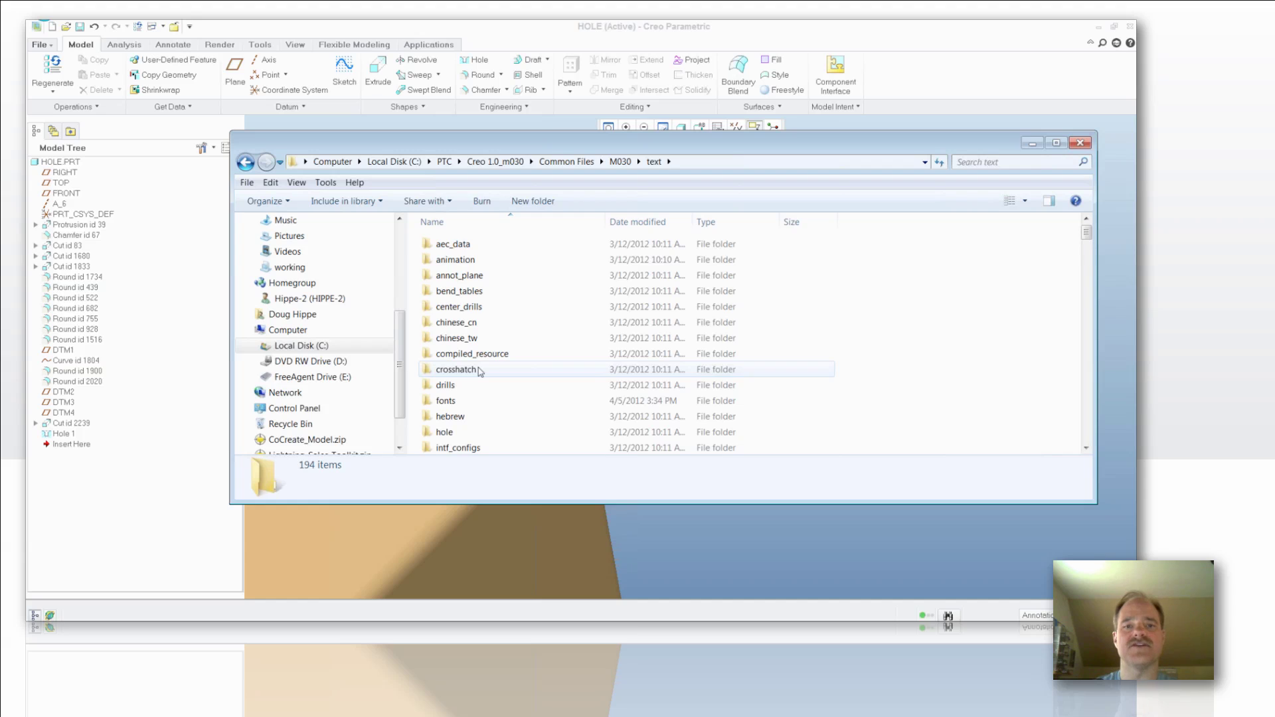
left_click_drag(1086, 232, 1089, 245)
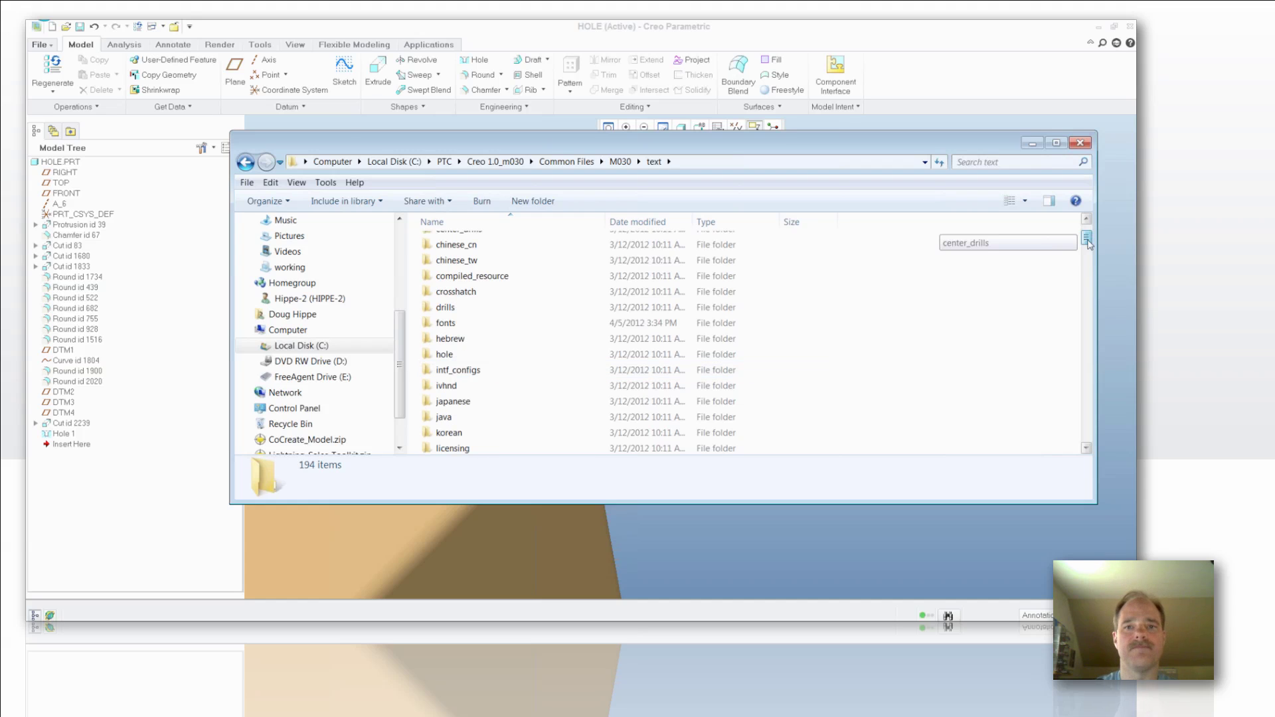
left_click(446, 355)
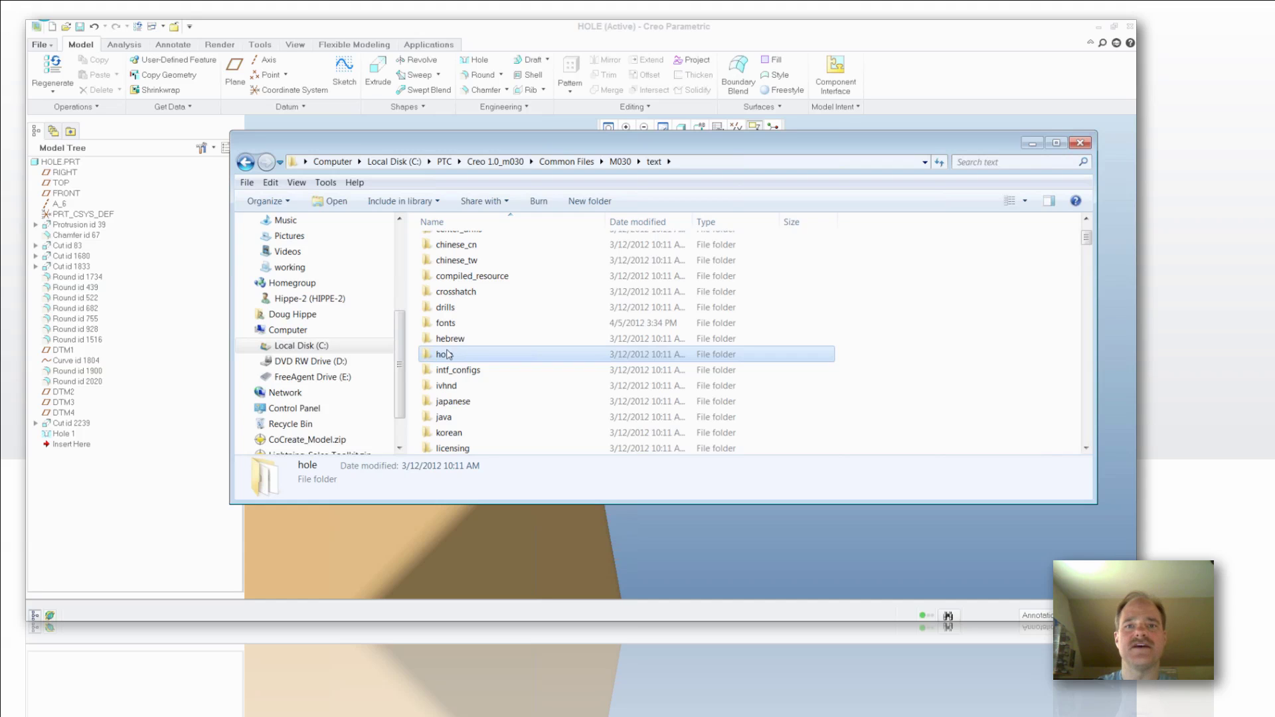
double_click(446, 354)
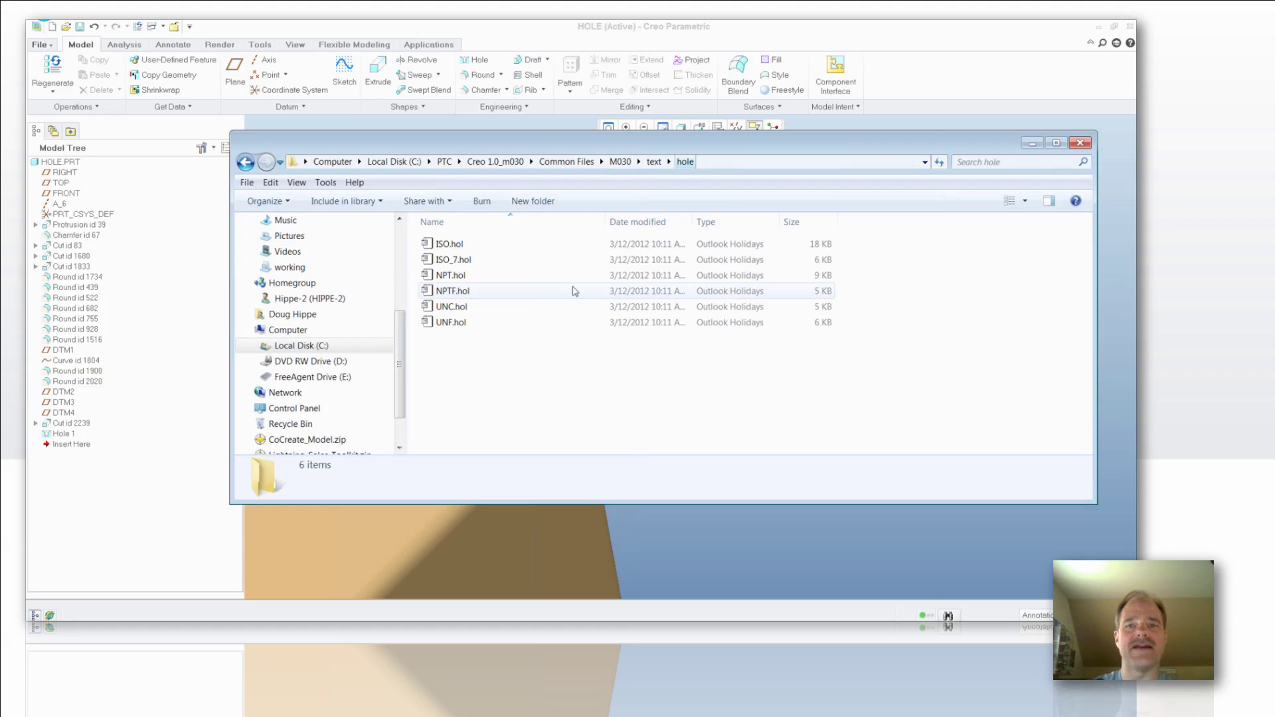
Duplicate UNC.hol in the hole folder and rename the copy DOUG.hol.
left_click(450, 309)
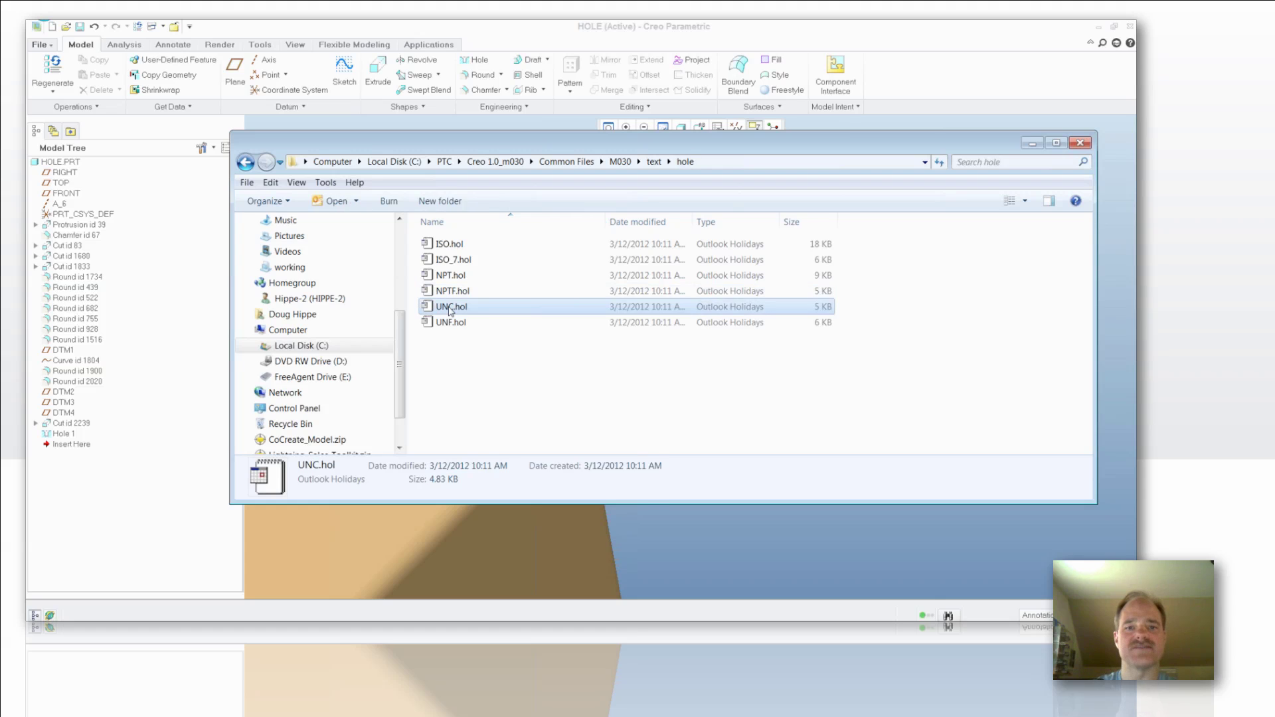
right_click(450, 309)
key("Escape")
left_click(448, 389)
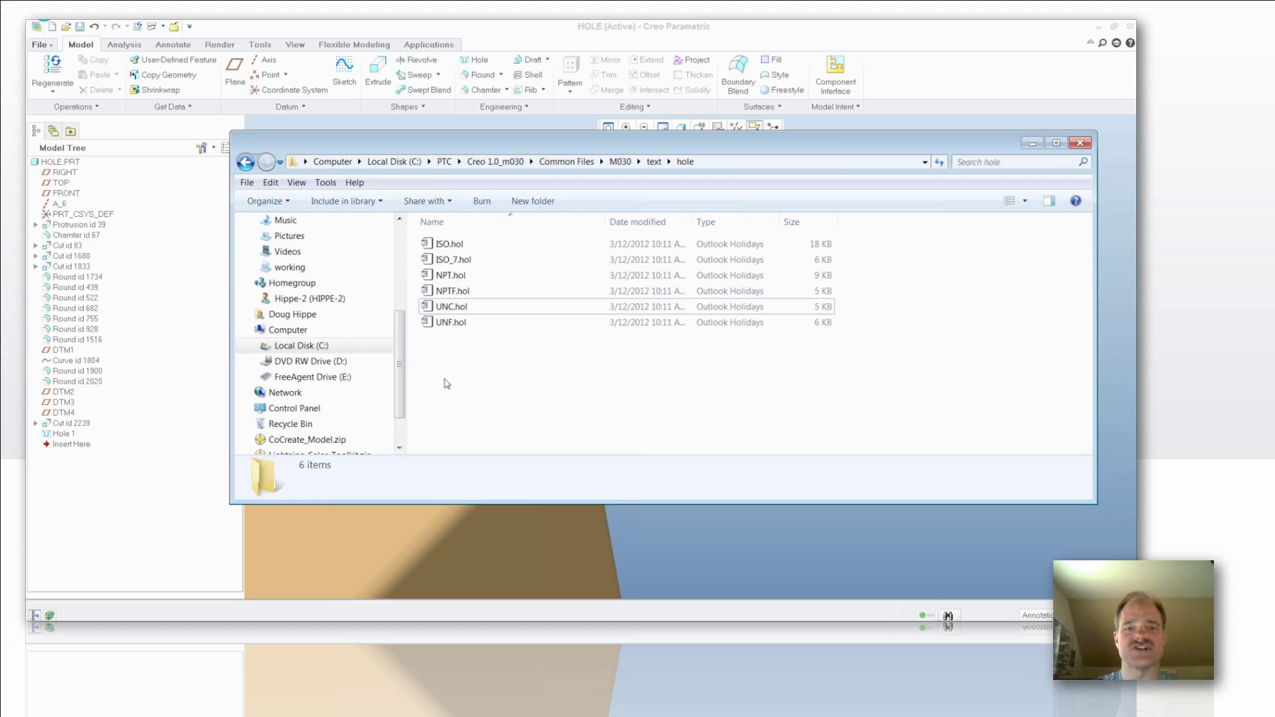
right_click(446, 383)
left_click(488, 468)
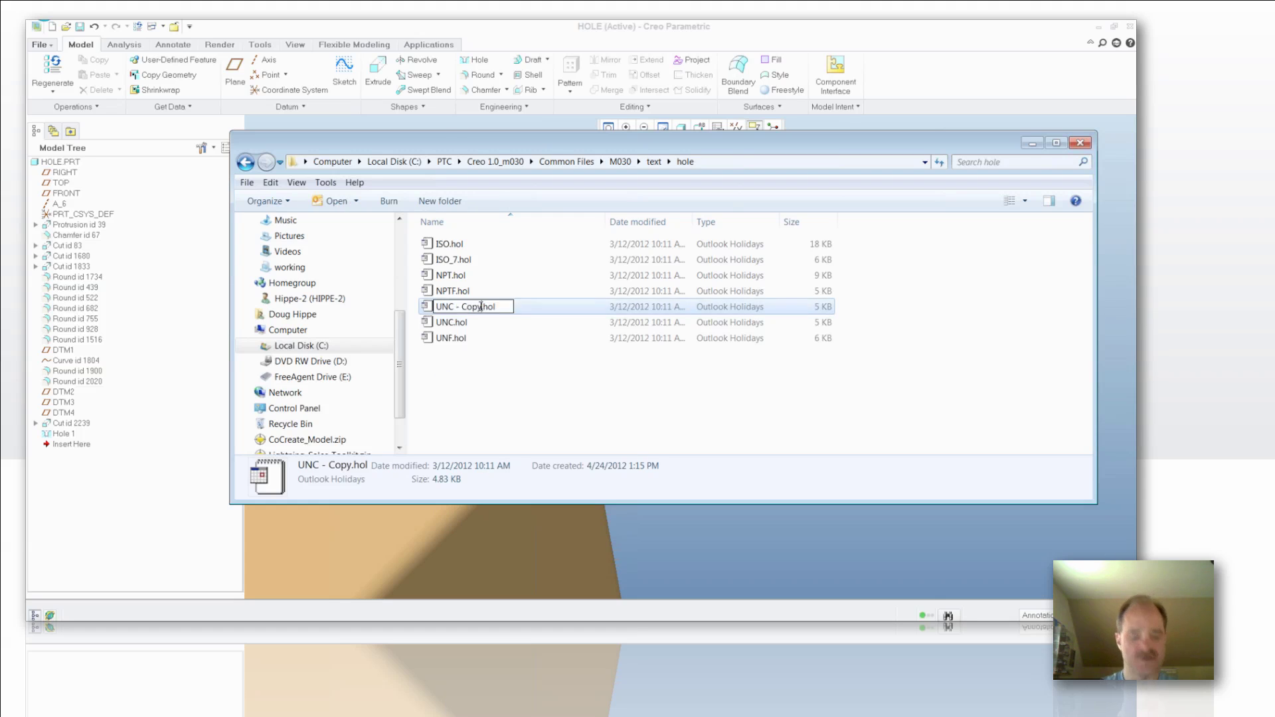
type("DOUG")
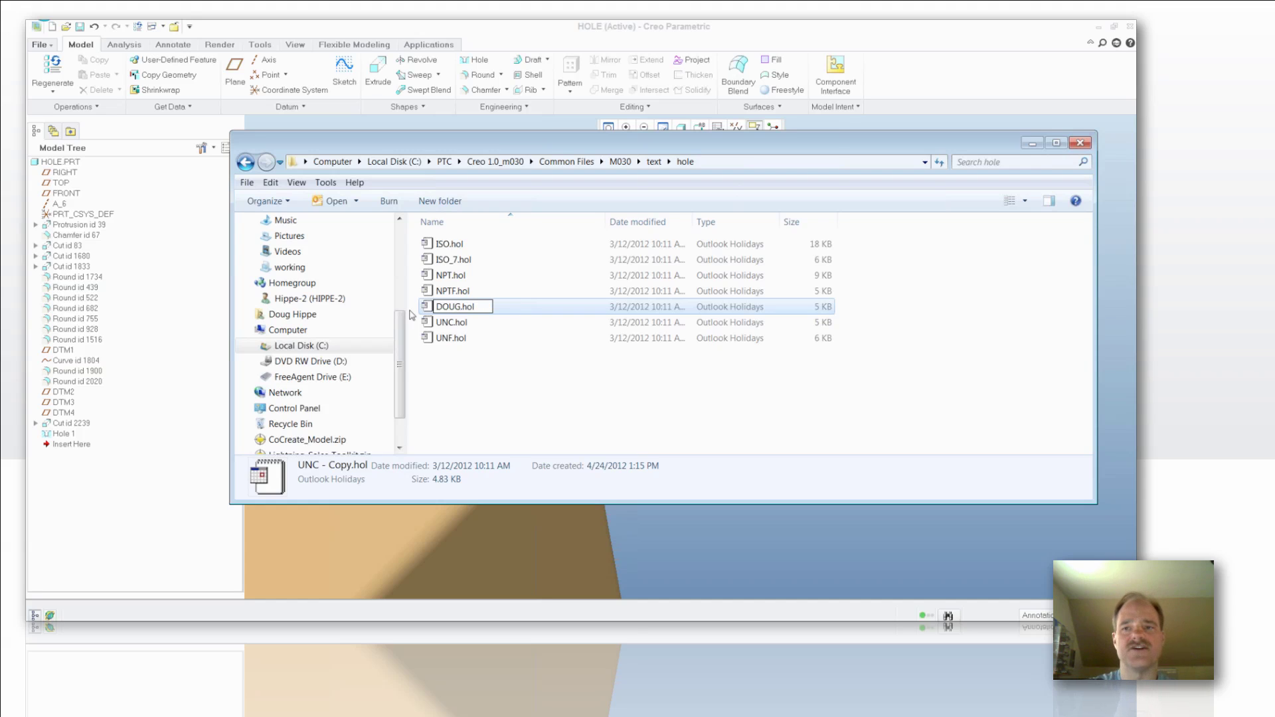
key("Return")
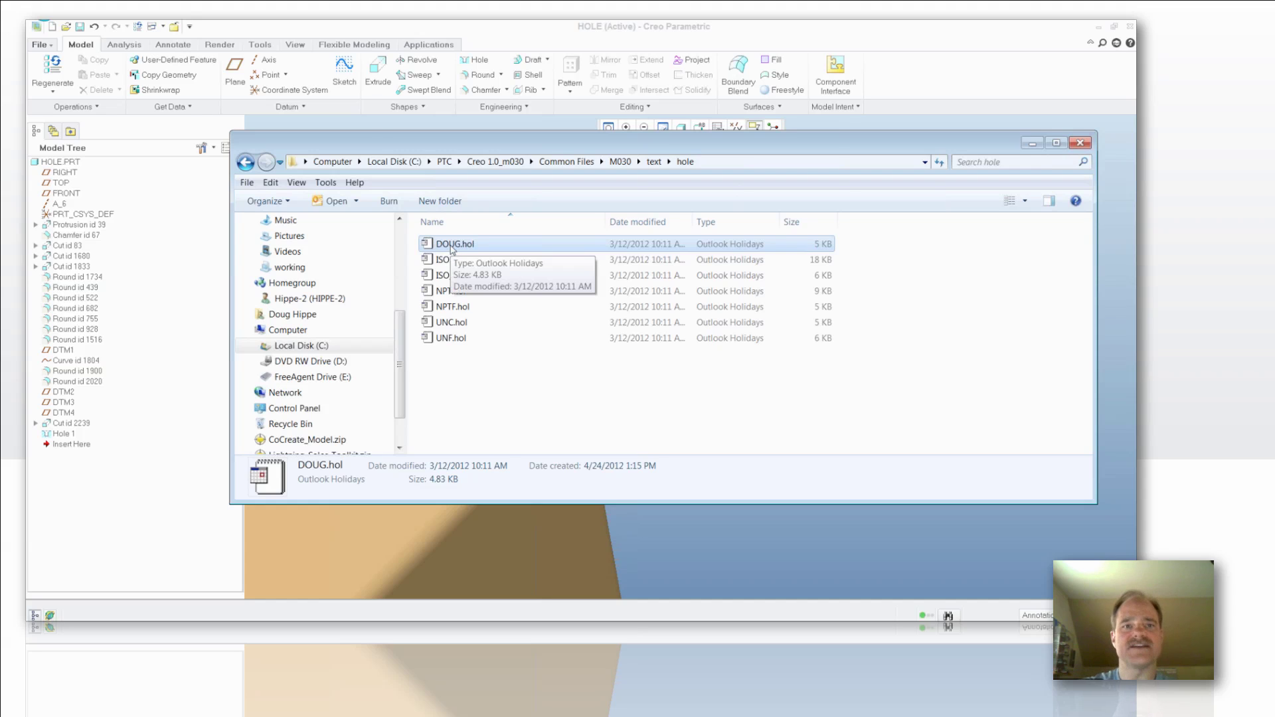
right_click(451, 247)
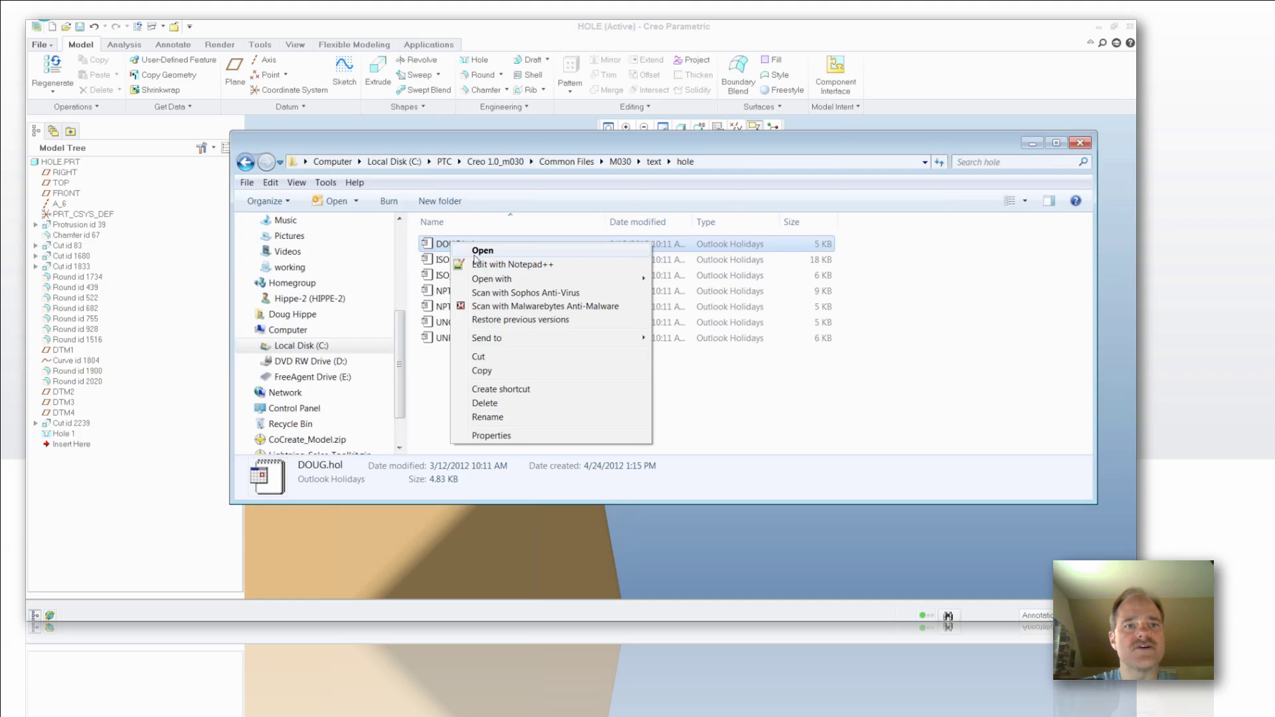
Open DOUG.hol in Notepad++ and change its THREAD_SERIES value from UNC to DOUG.
left_click(477, 265)
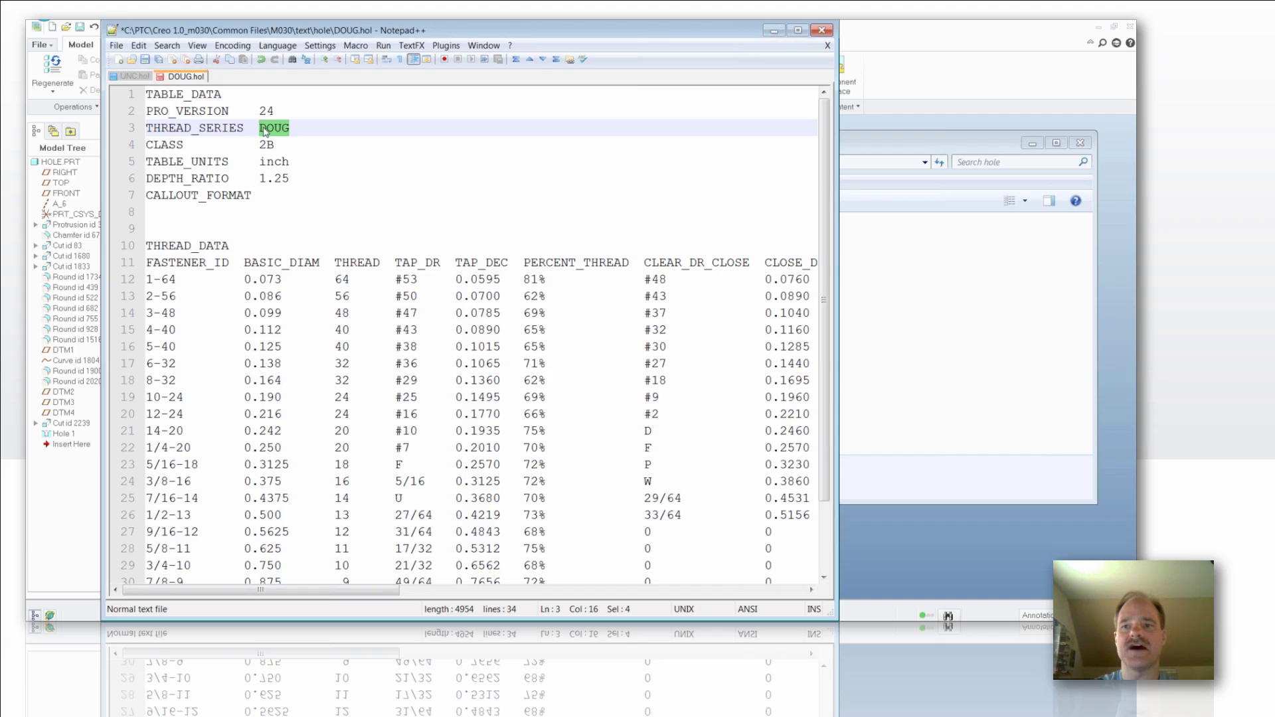
Save DOUG.hol, copy the Creo note's callout format text, and return to DOUG.hol.
key("ctrl+s")
left_click(914, 155)
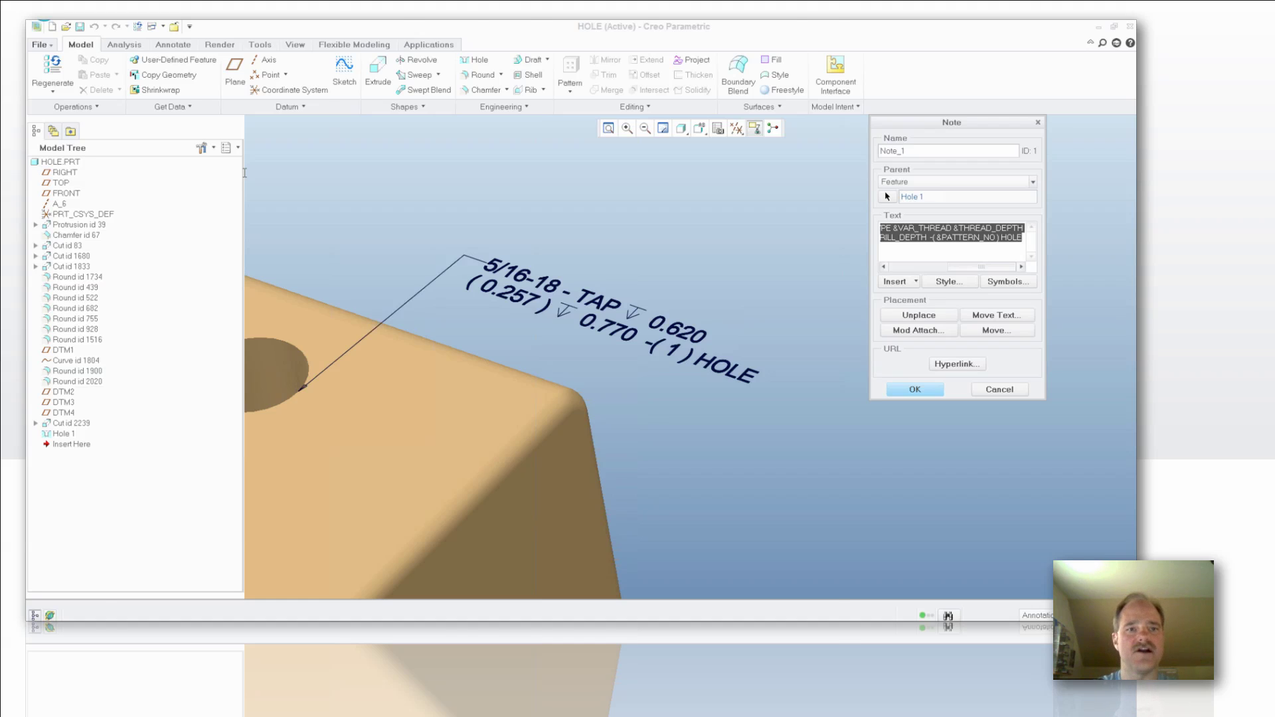
key("alt+Tab")
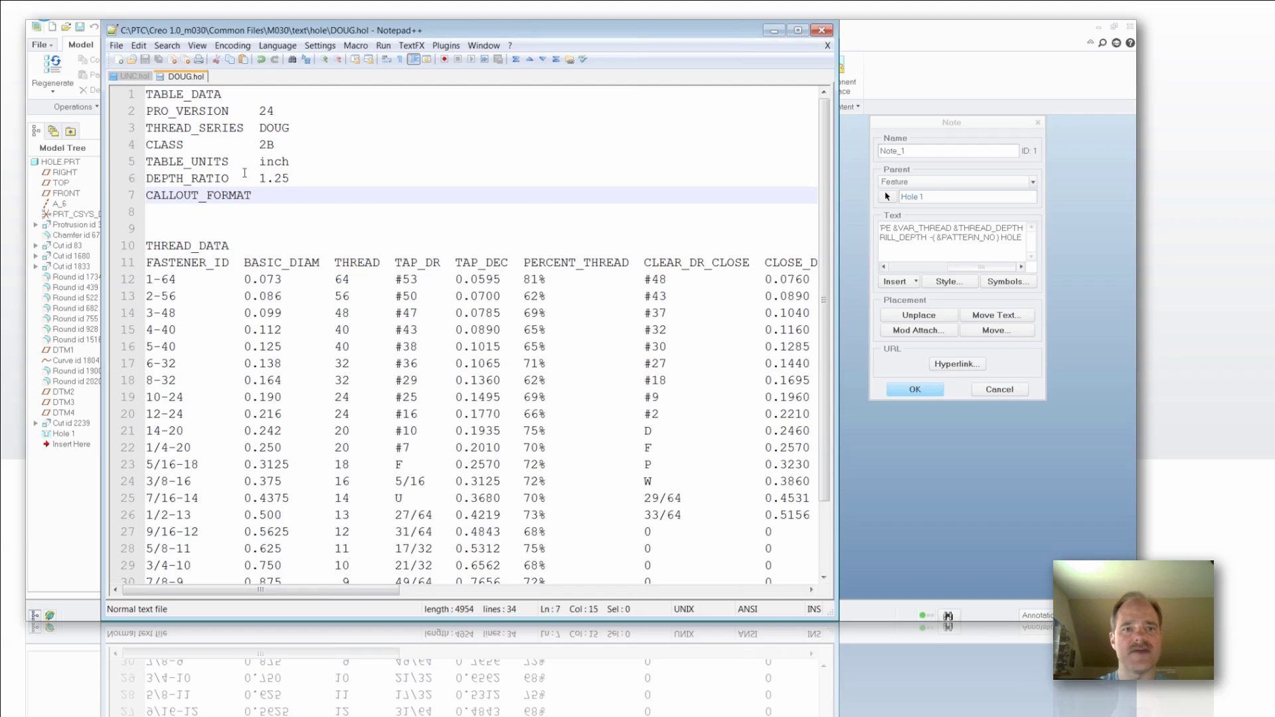
Paste the &METRIC_SIZE ... -( &PATTERN_NO ) HOLE text after CALLOUT_FORMAT and save DOUG.hol.
type("&METRIC_SIZE - &STD_HOLE_TYPE &VAR_THREAD &THREAD_DEPTH ( &DIAMETER ) &VAR_DEPTH &DRILL_DEPTH  -( &PATTERN_NO ) HOLE")
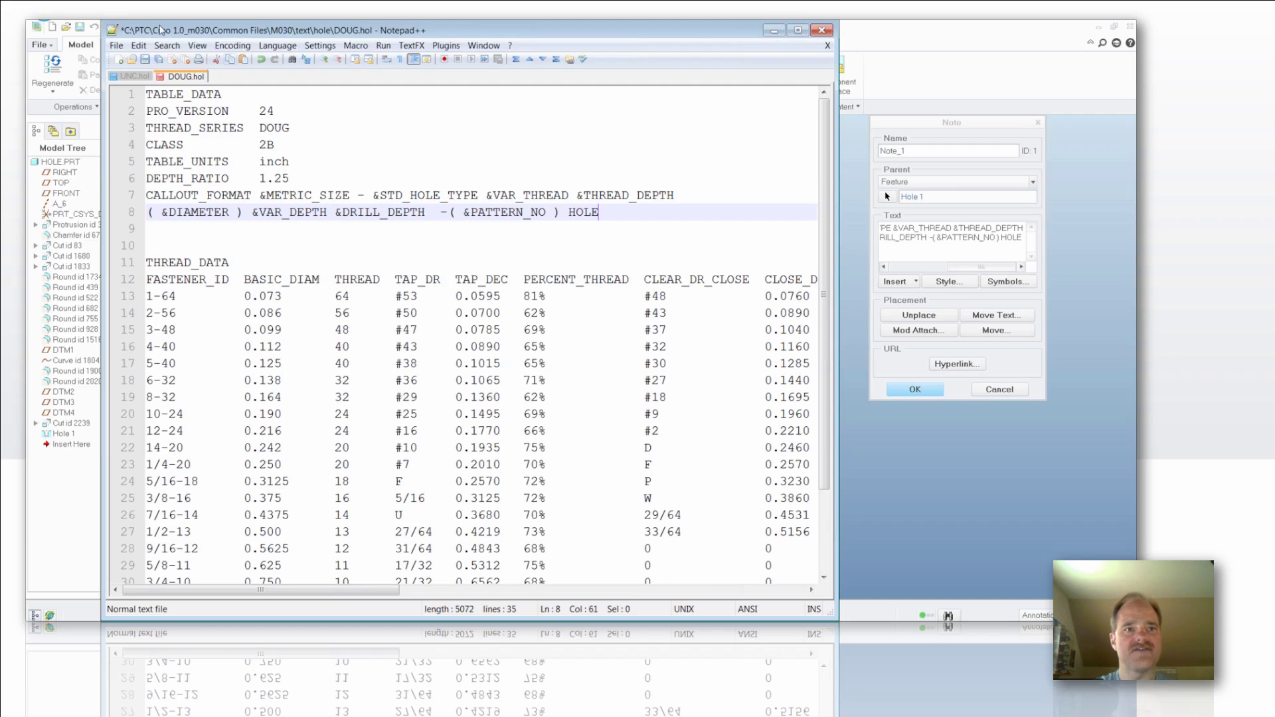
key("ctrl+s")
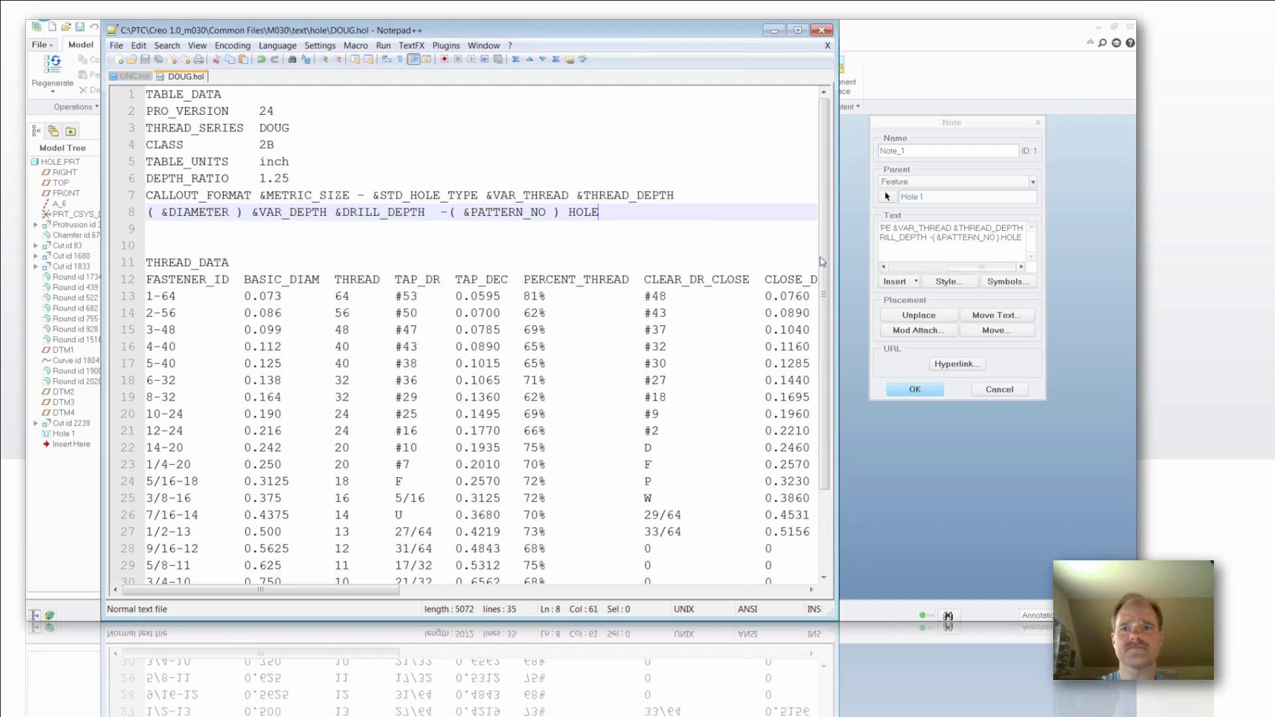
Back in Creo, accept the 5/16-18 - TAP 0.620 note and close its editor.
left_click(984, 398)
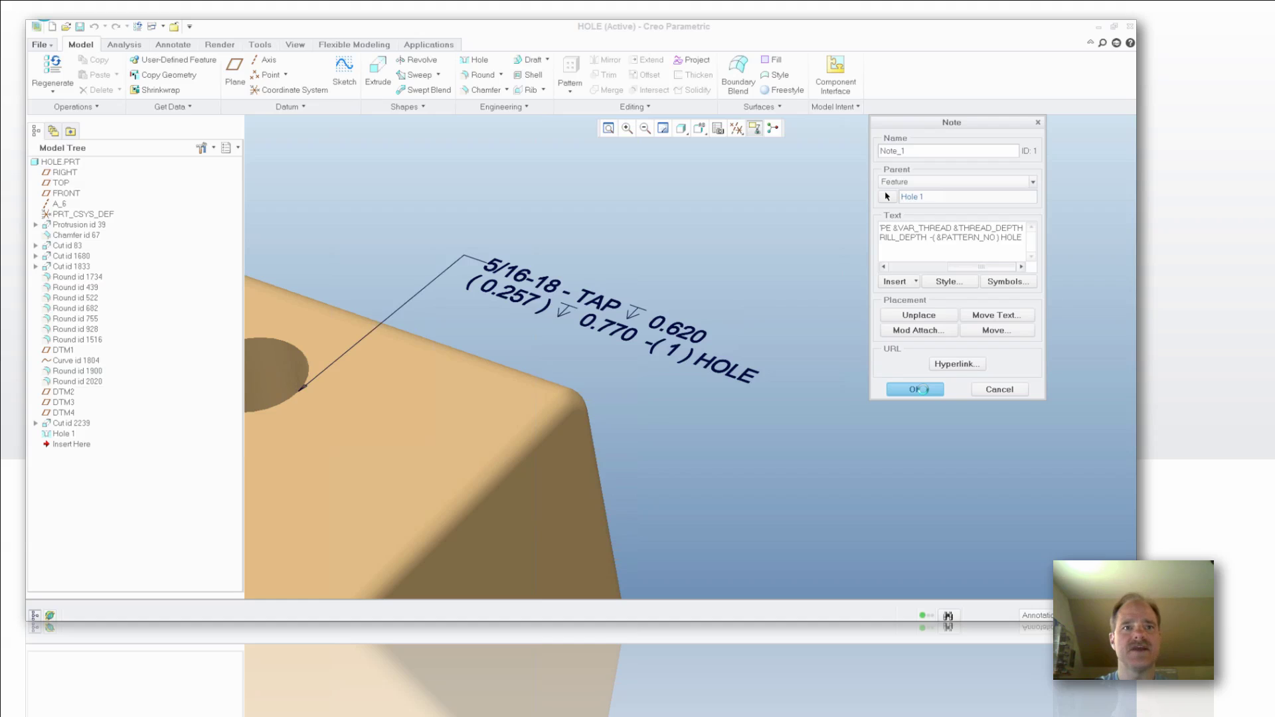
left_click(920, 390)
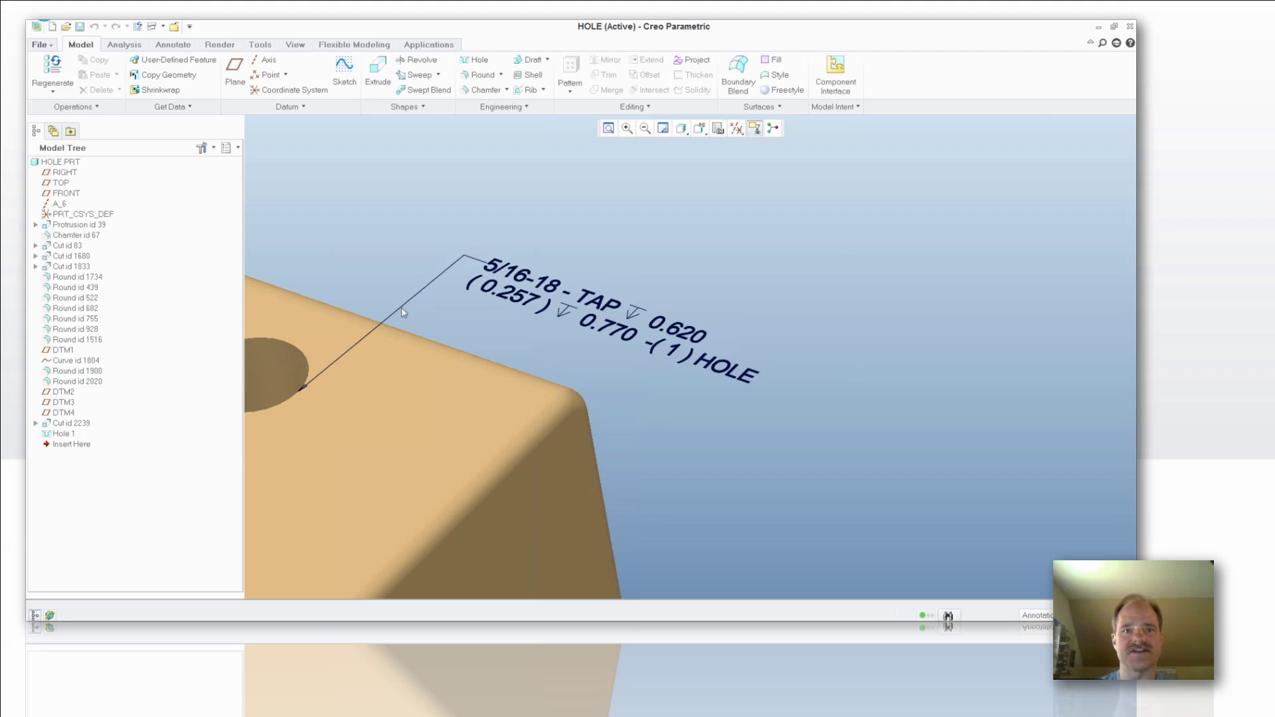
Select the part's side face as the placement surface for the new hole.
left_click(669, 290)
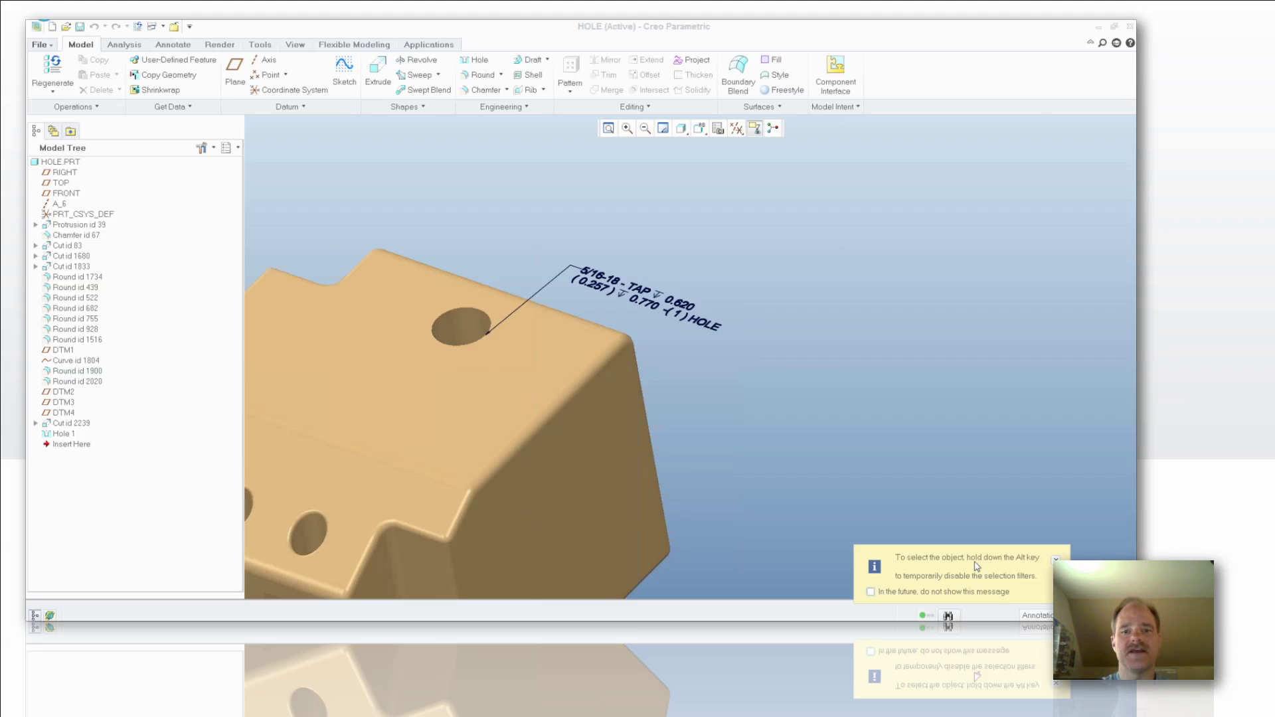
left_click(623, 379)
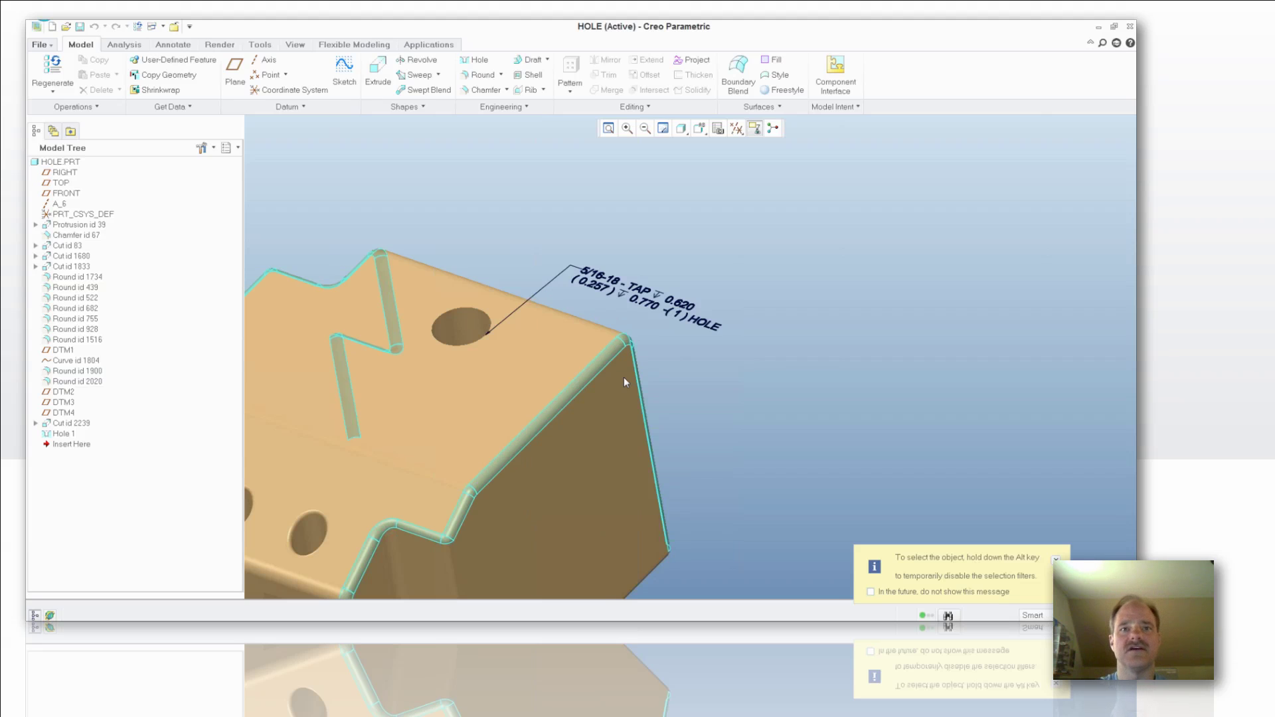
left_click(624, 382)
scroll(767, 443, "down", 3)
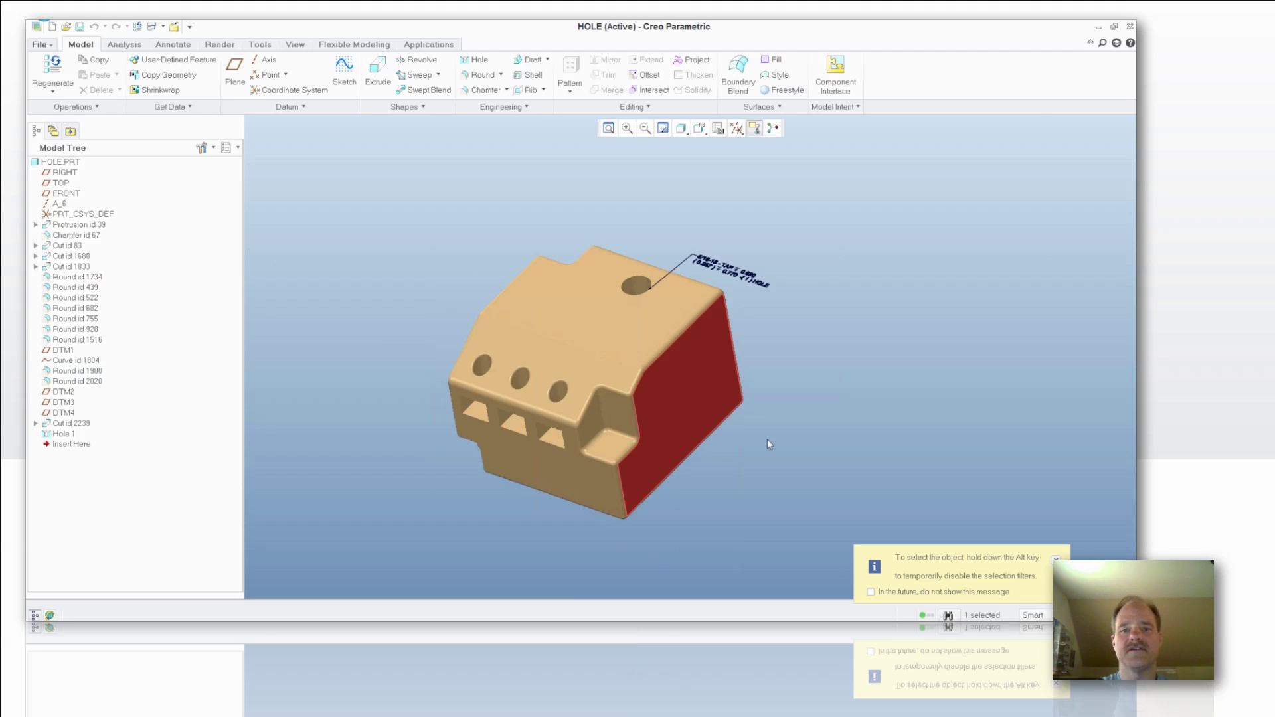
Place Hole 2 lower on the side face as a standard 1-64 UNC threaded hole.
key("h")
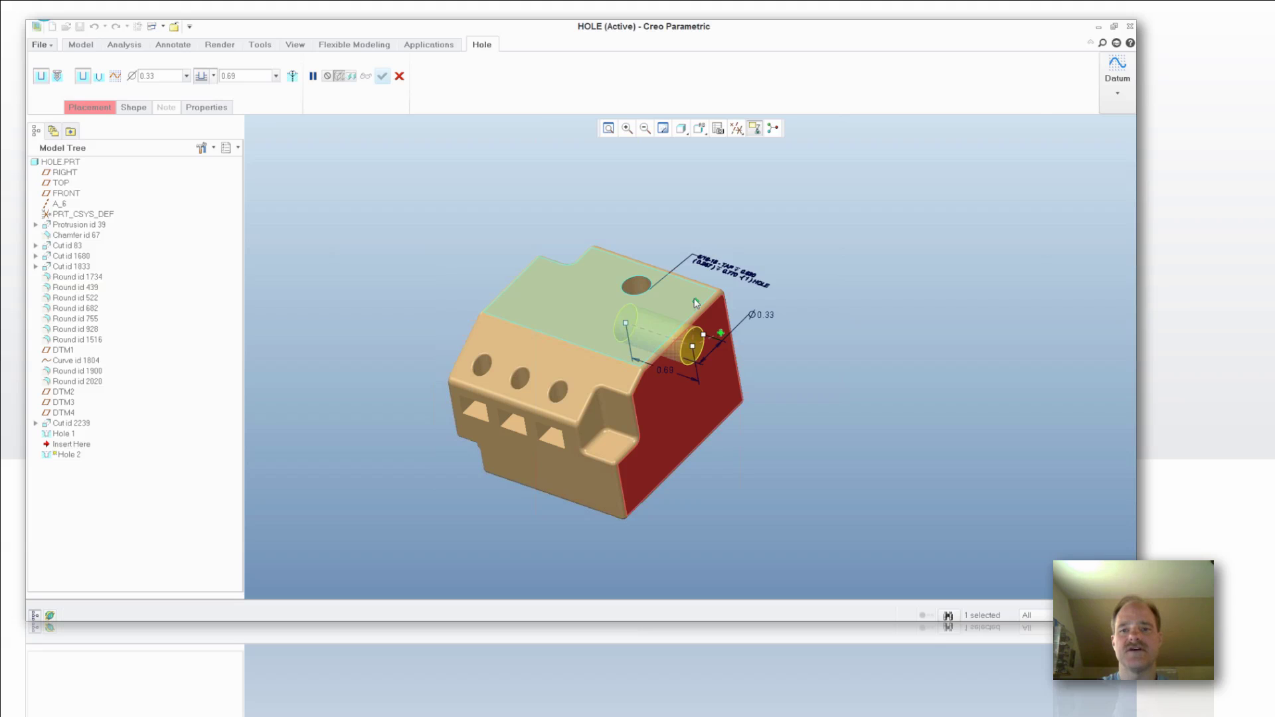
left_click(693, 354)
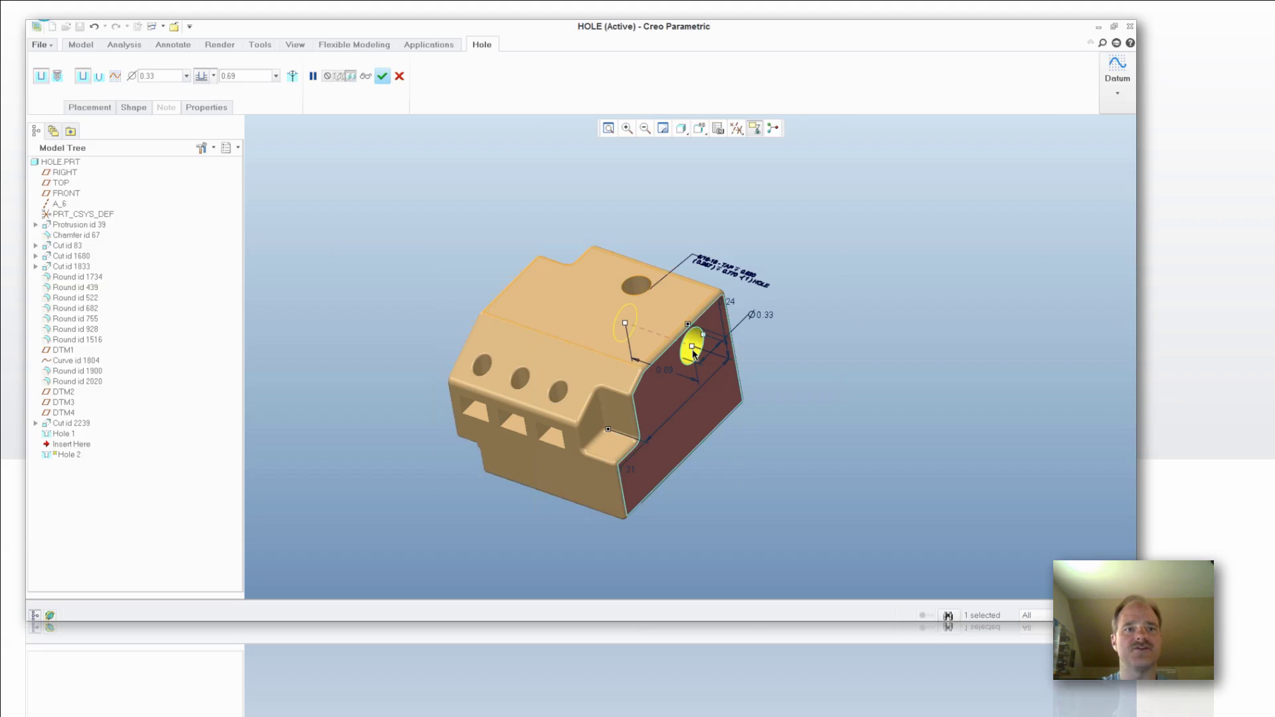
left_click_drag(692, 354, 707, 388)
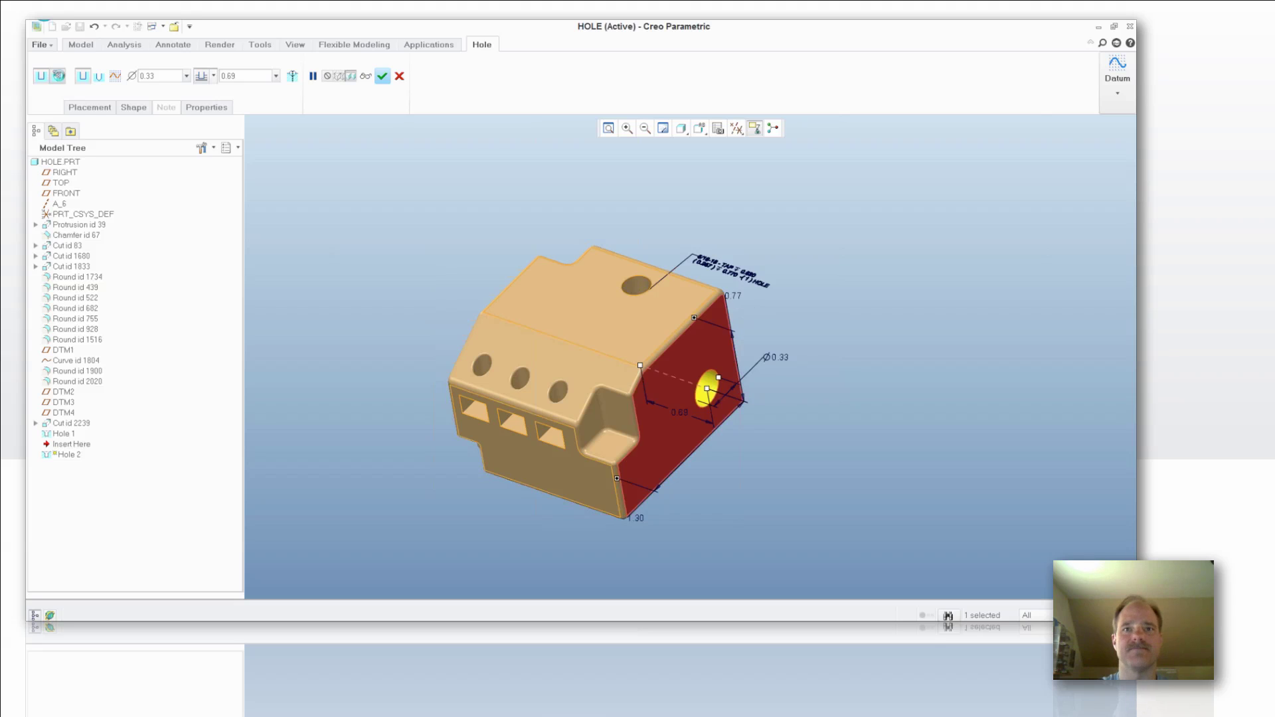
left_click(58, 76)
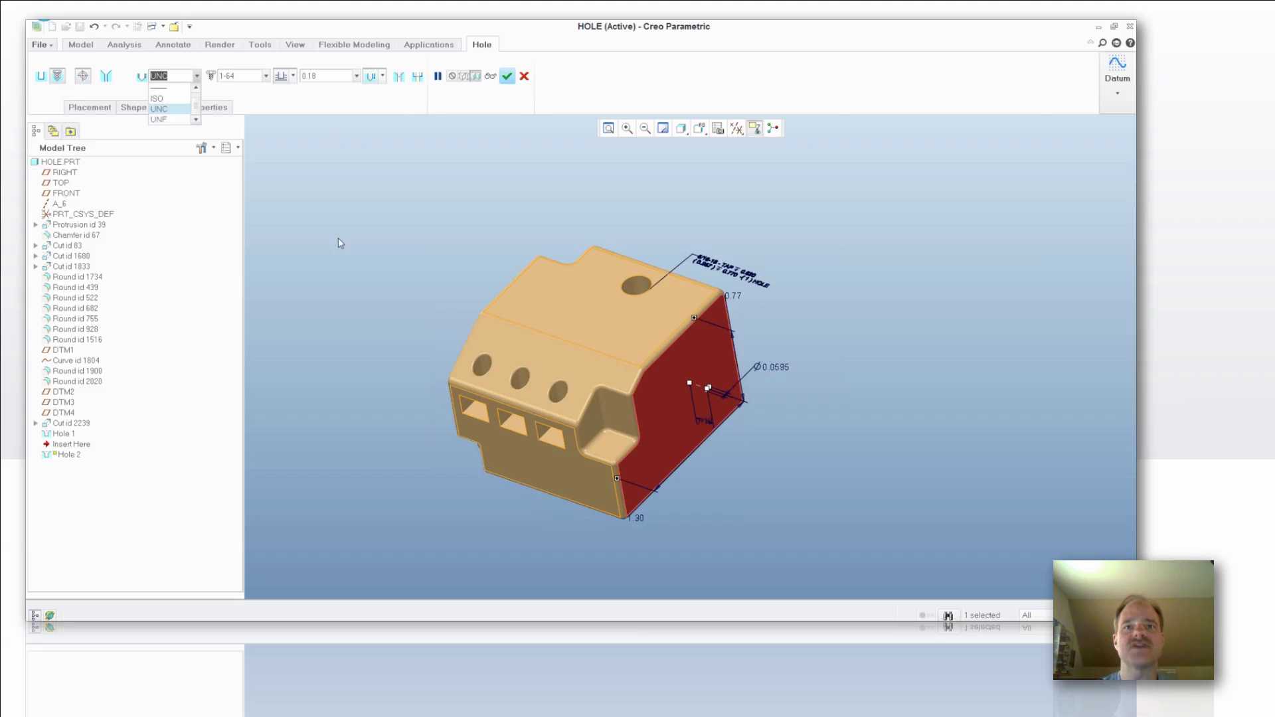